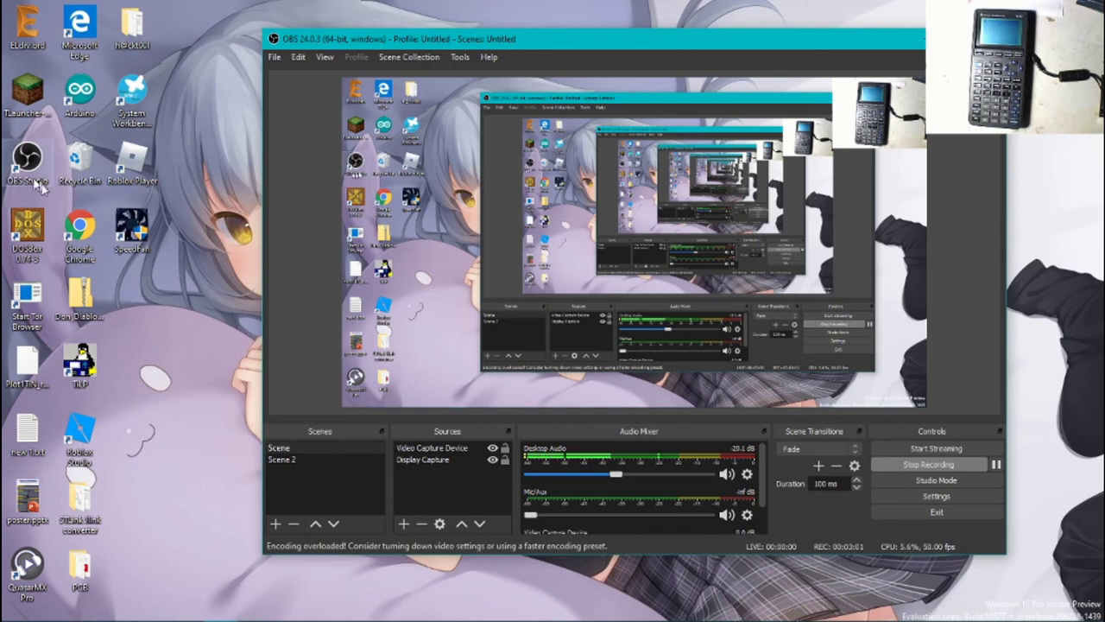
Step: Open the ELdrv.brd board from the desktop, dismiss its load report, examine the board layout and put the windows away
left_click(26, 48)
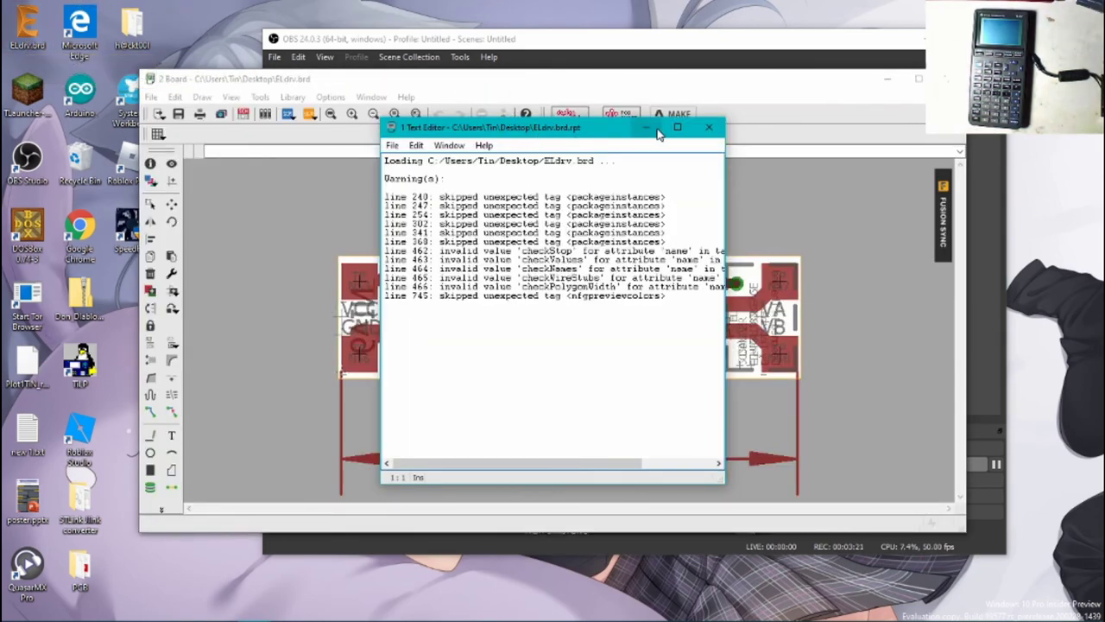
left_click(703, 127)
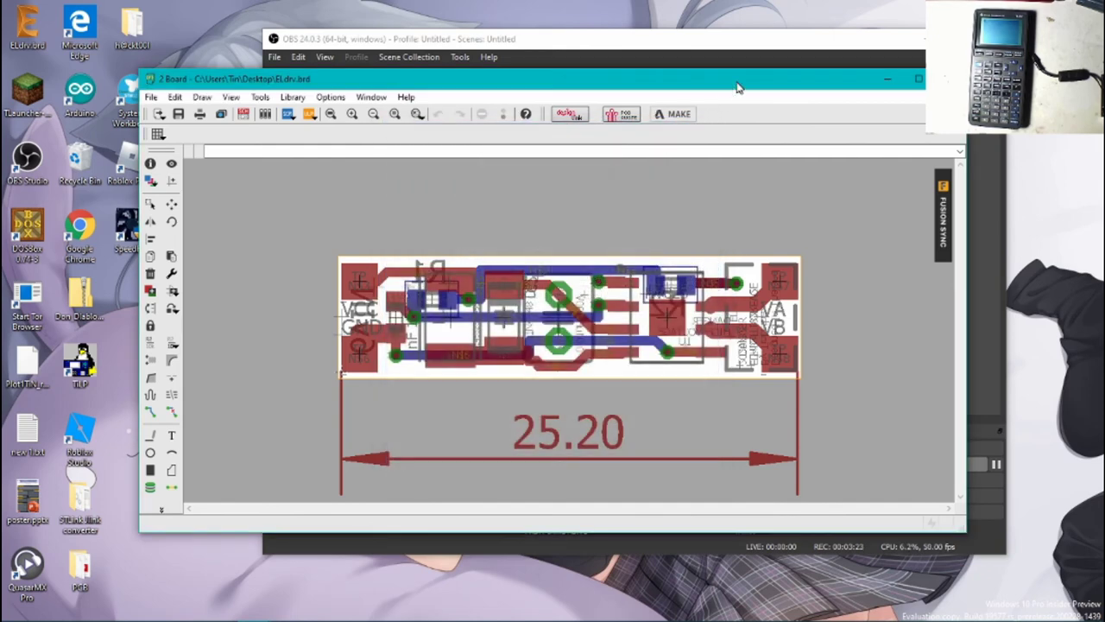
left_click_drag(738, 86, 756, 68)
scroll(667, 345, "up", 2)
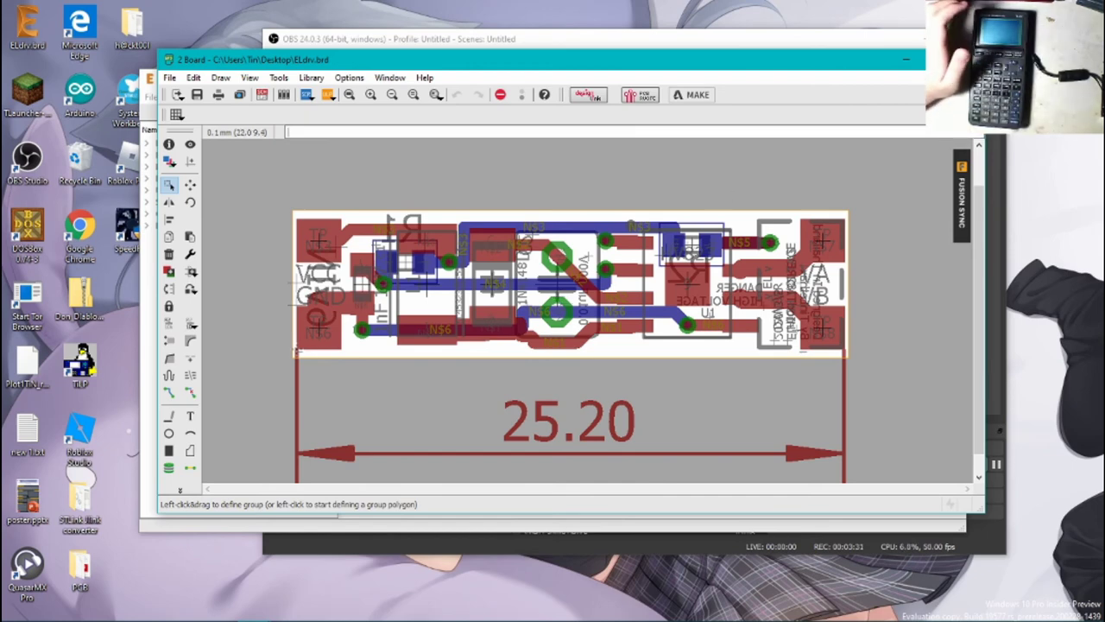
left_click(905, 60)
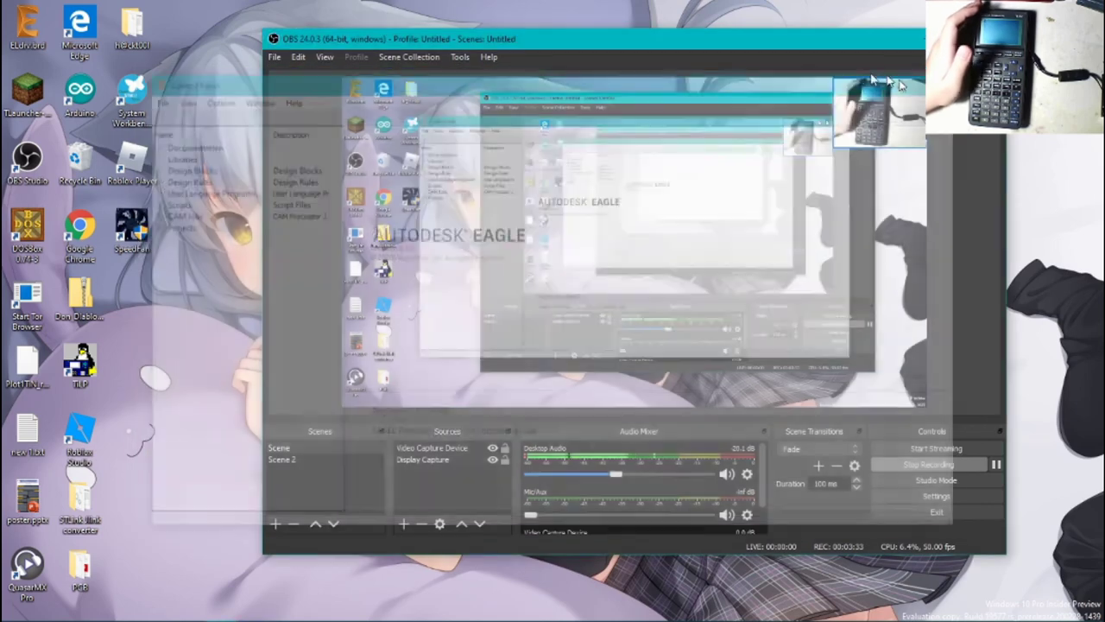
left_click(917, 76)
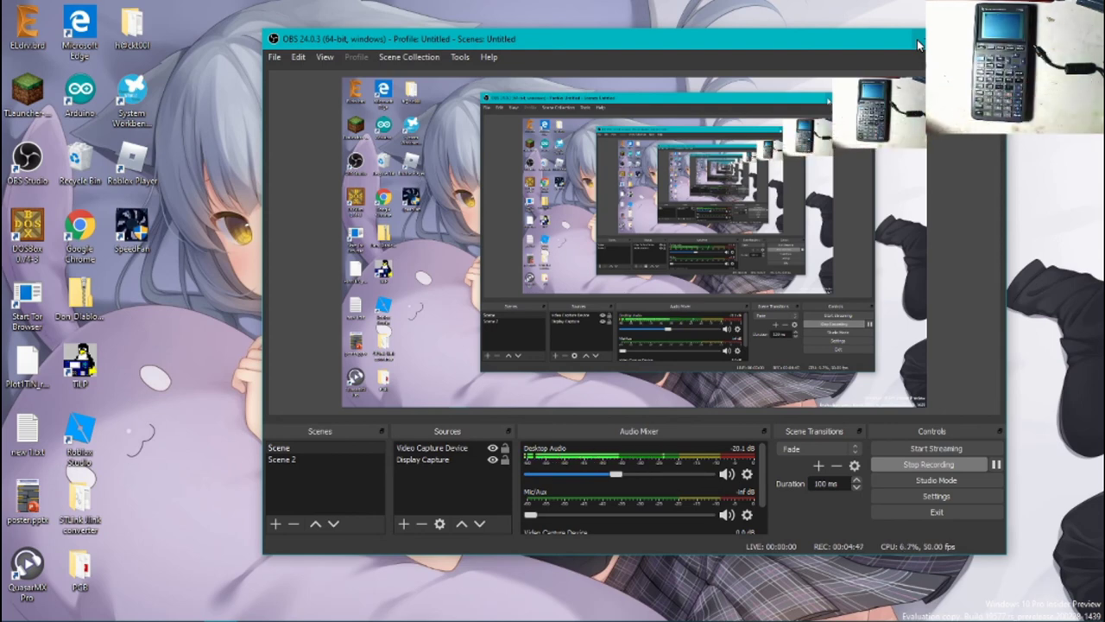
Step: Switch to TiLP by launching it from the desktop and dismiss its startup error messages
left_click_drag(812, 48, 892, 25)
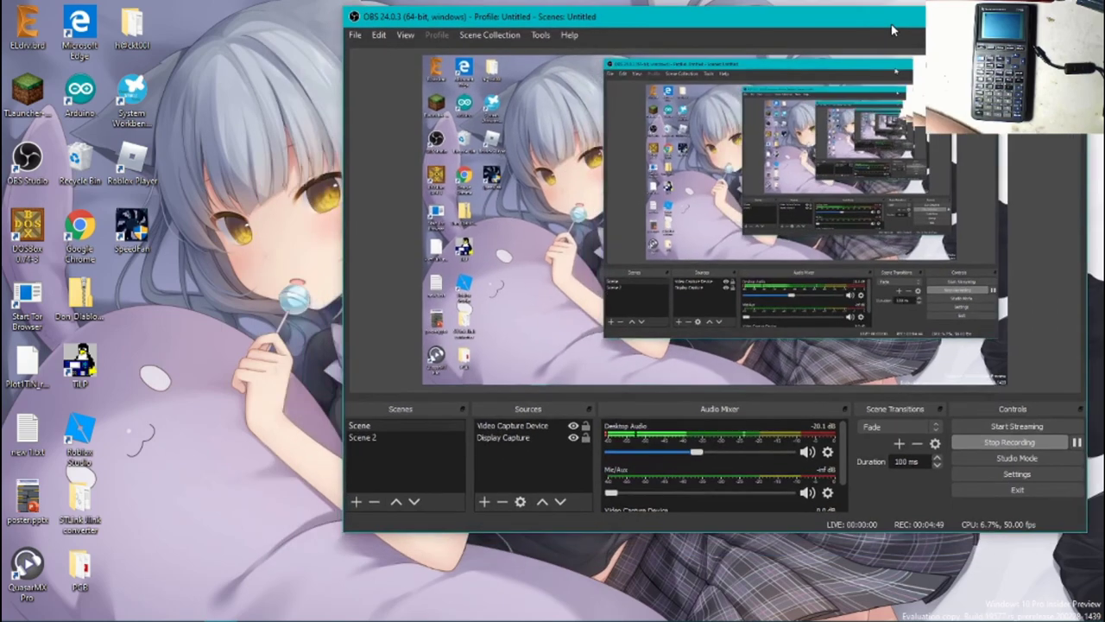
left_click(82, 363)
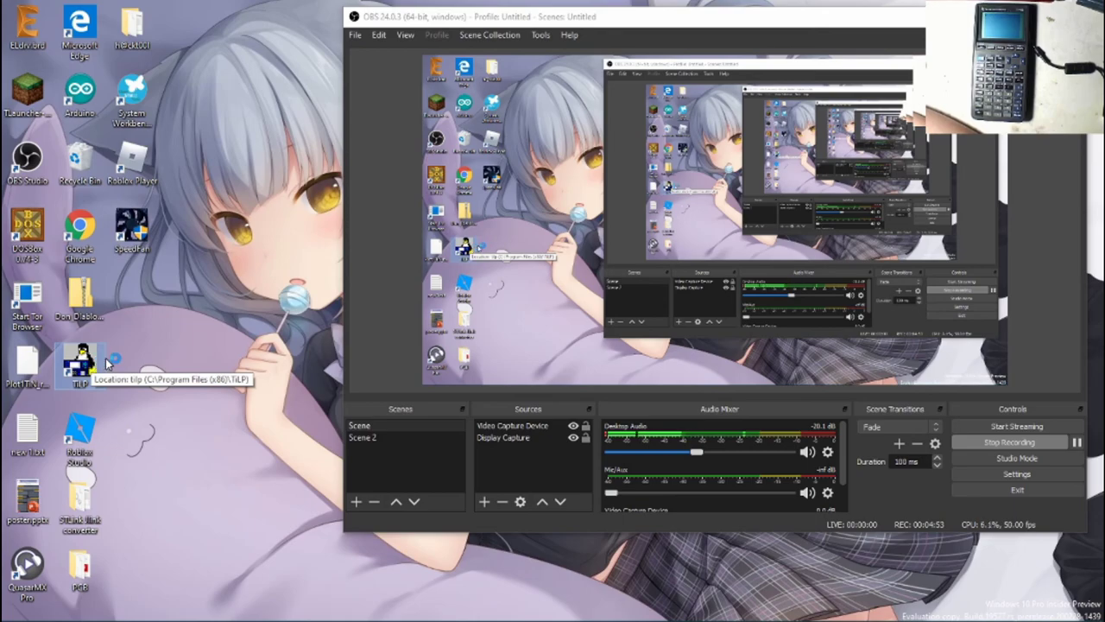
left_click_drag(706, 21, 725, 34)
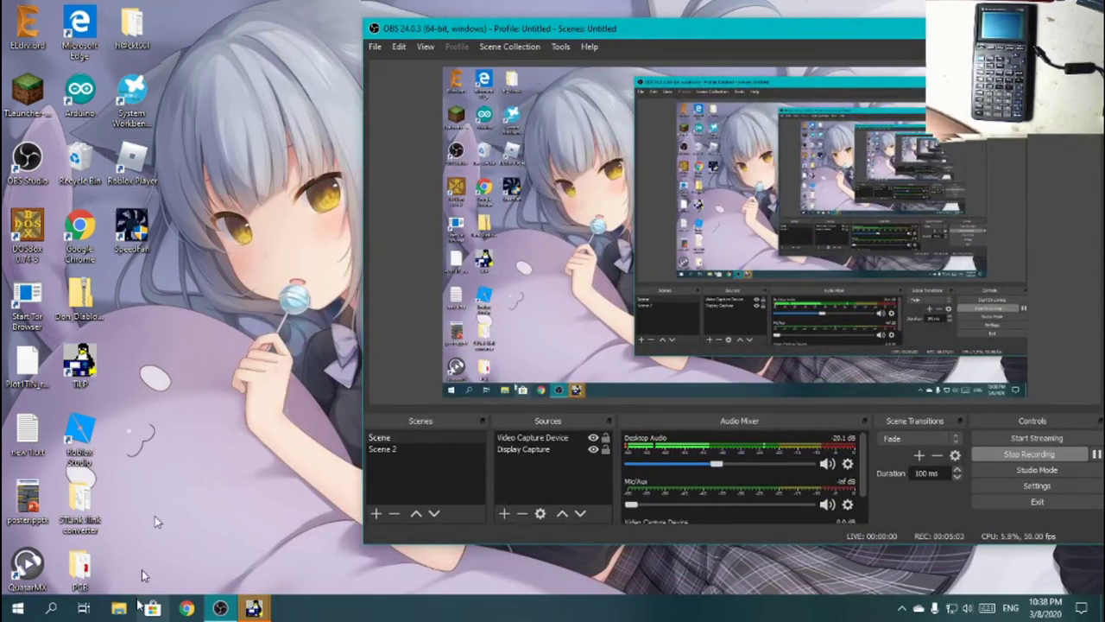
left_click(256, 609)
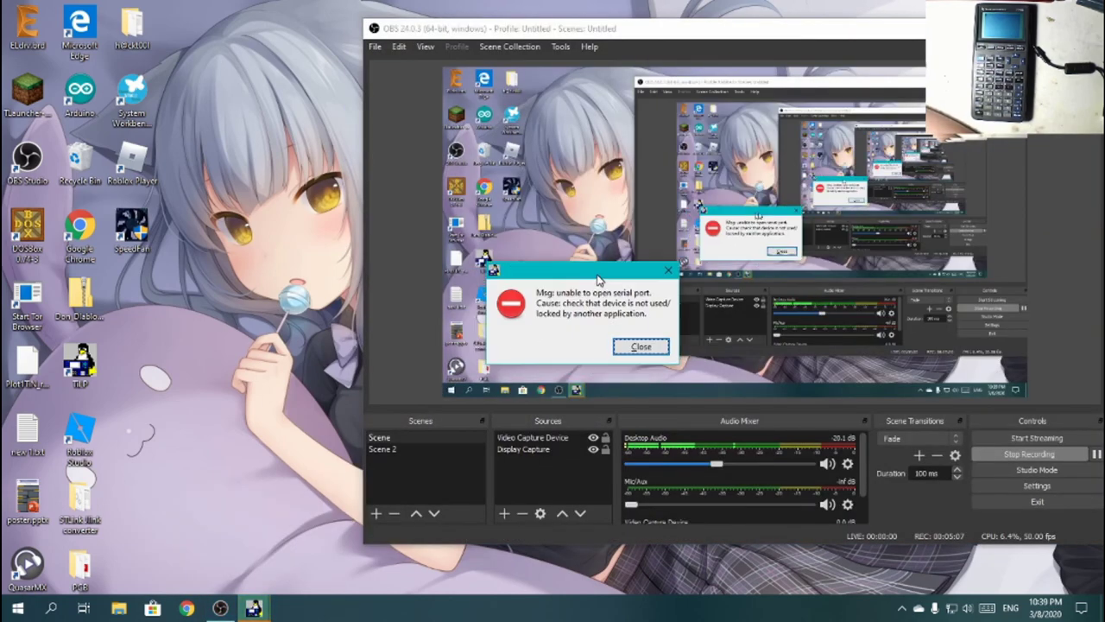
left_click(639, 356)
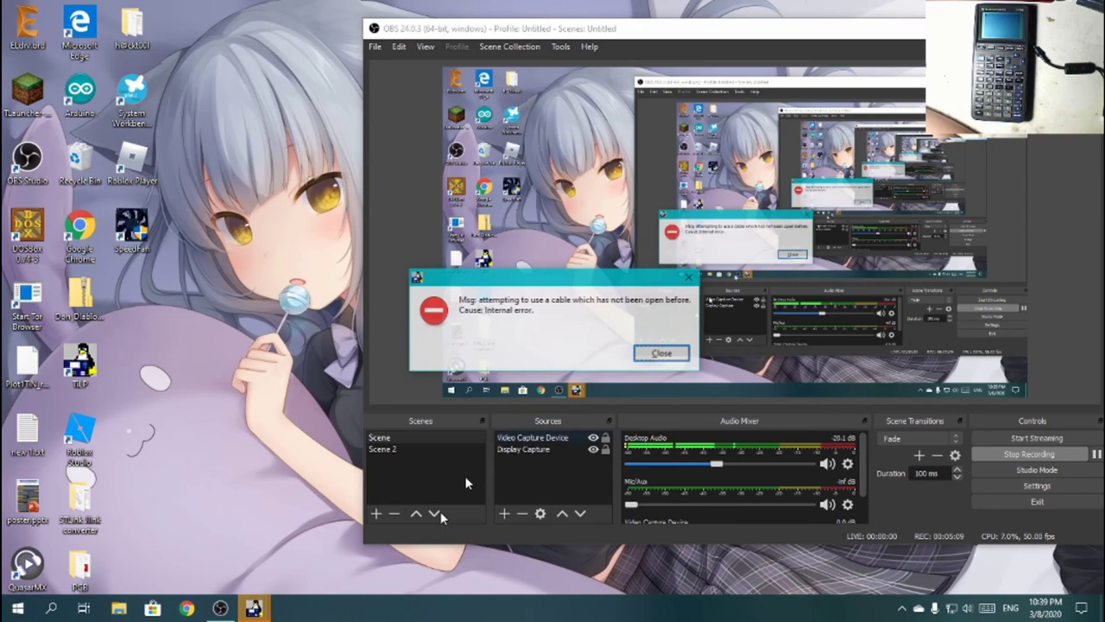
left_click(664, 348)
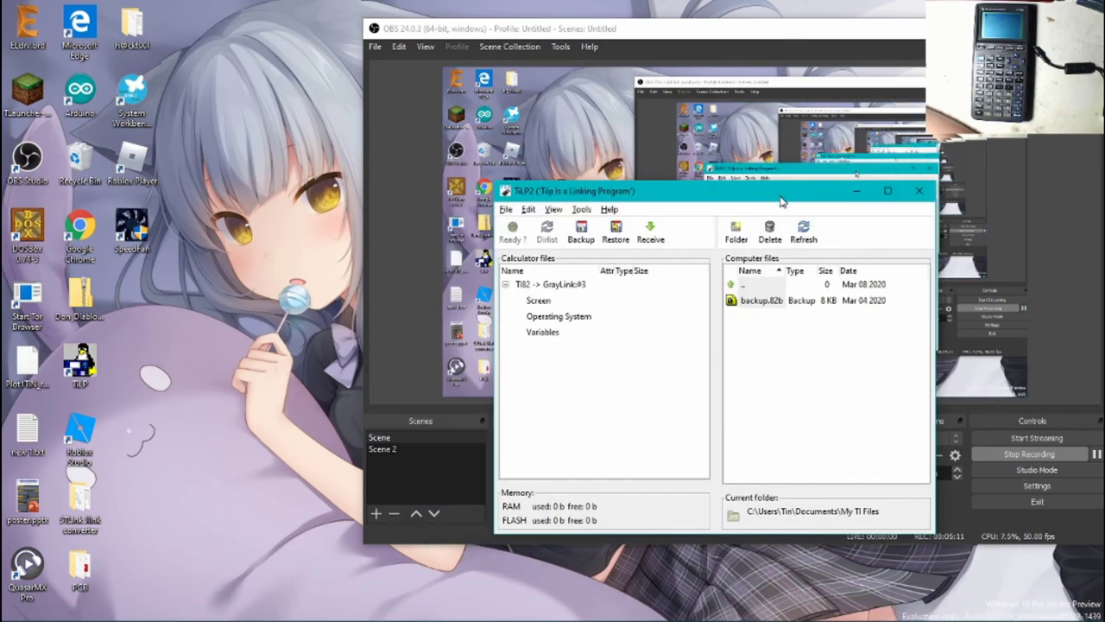
Step: Open the communication settings for changing the device and check which ports can be chosen
left_click(481, 191)
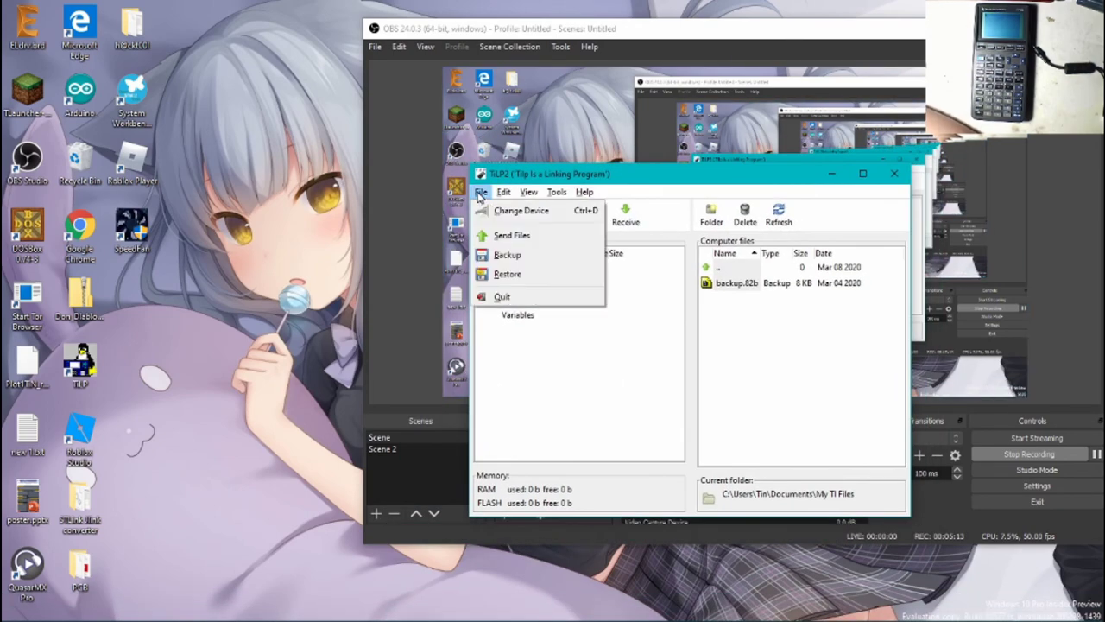
left_click(492, 216)
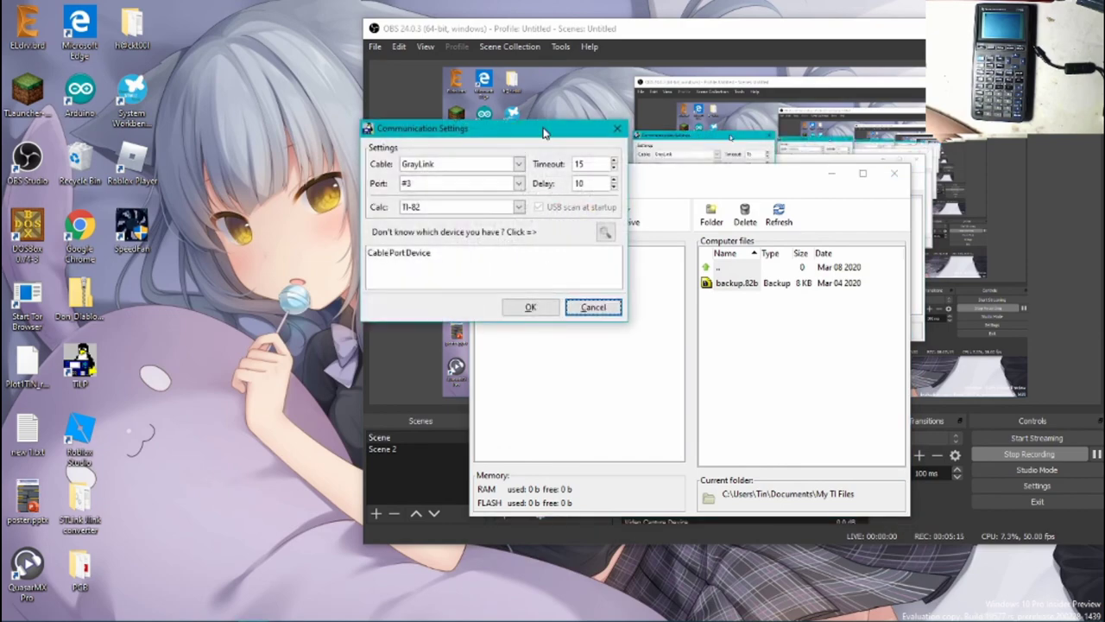
left_click(790, 381)
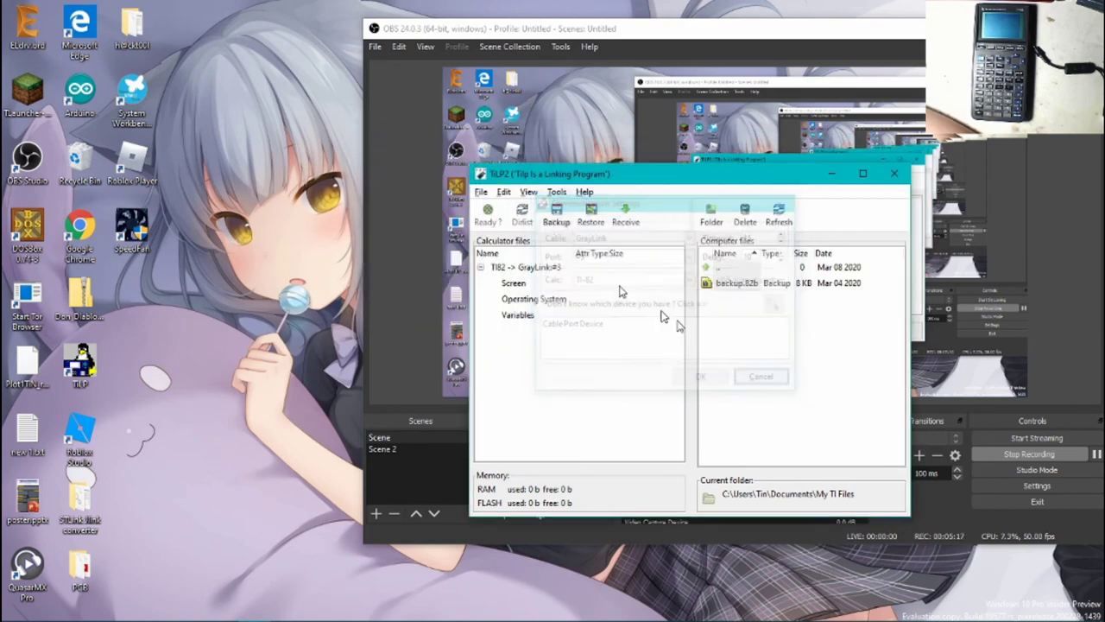
left_click(480, 191)
left_click(494, 216)
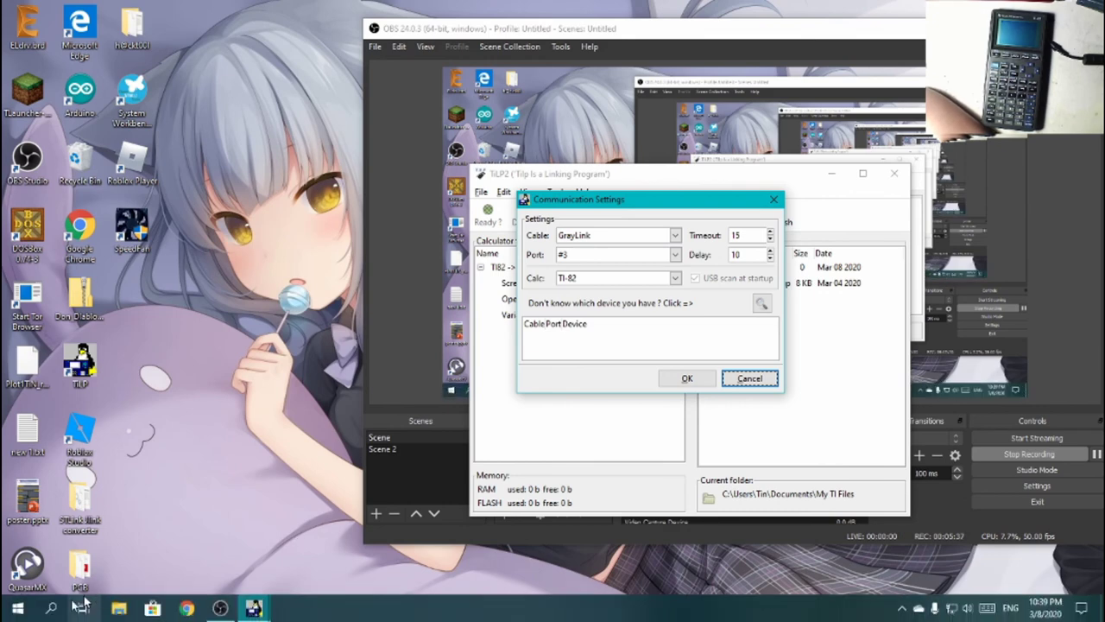
right_click(330, 608)
left_click(315, 615)
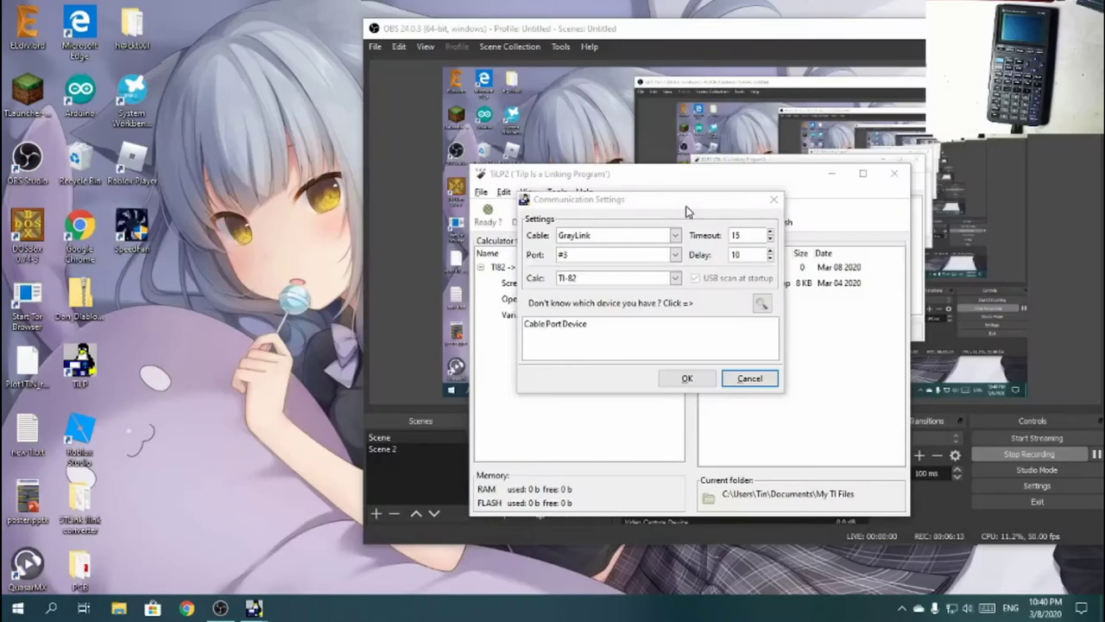
left_click(687, 207)
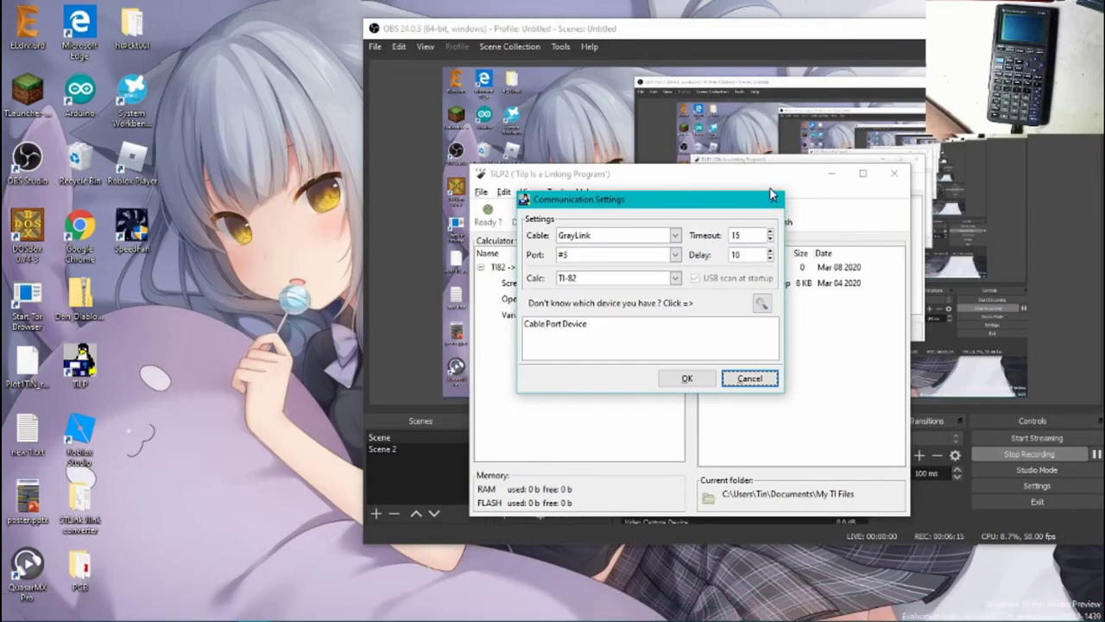
left_click(673, 255)
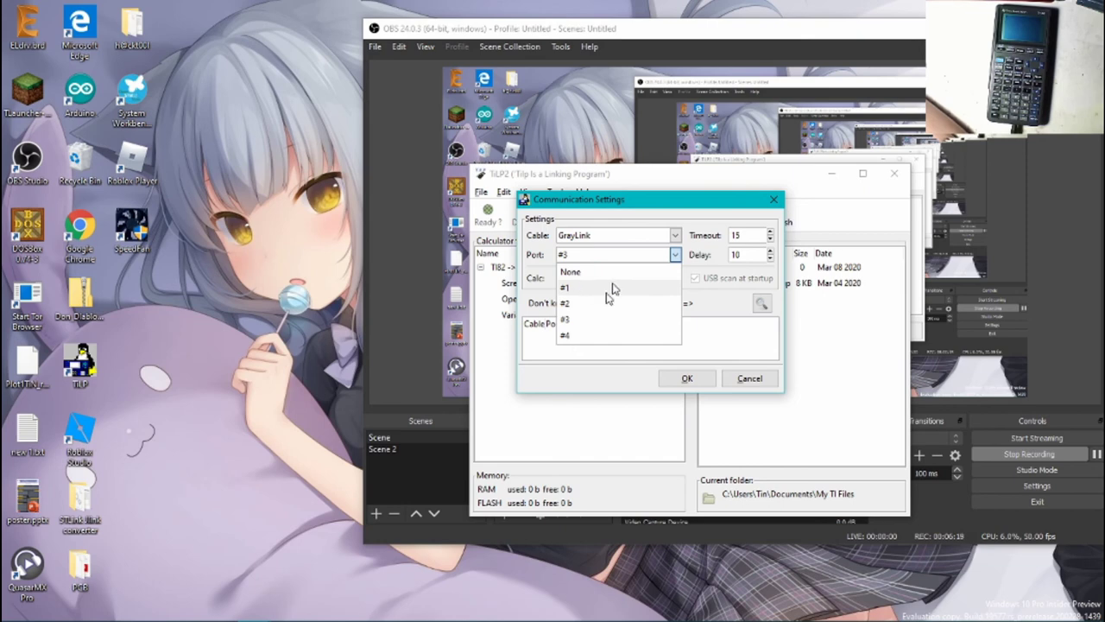
left_click(679, 252)
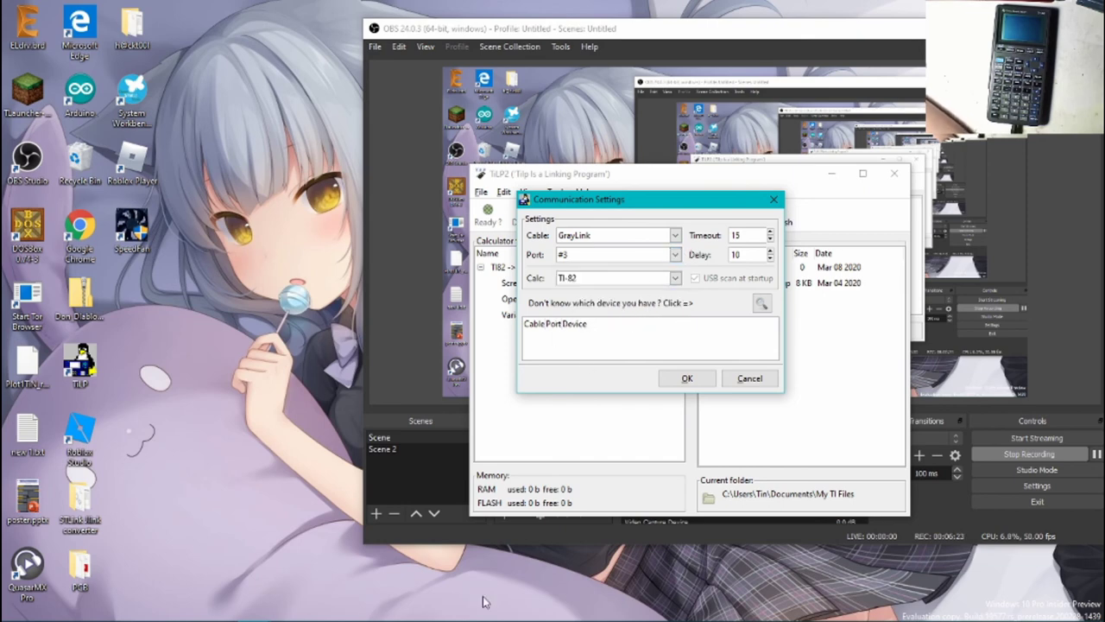
Step: Switch to Device Manager, expand Ports (COM & LPT) and open the properties of the USB-SERIAL CH340 device
right_click(401, 606)
left_click(330, 587)
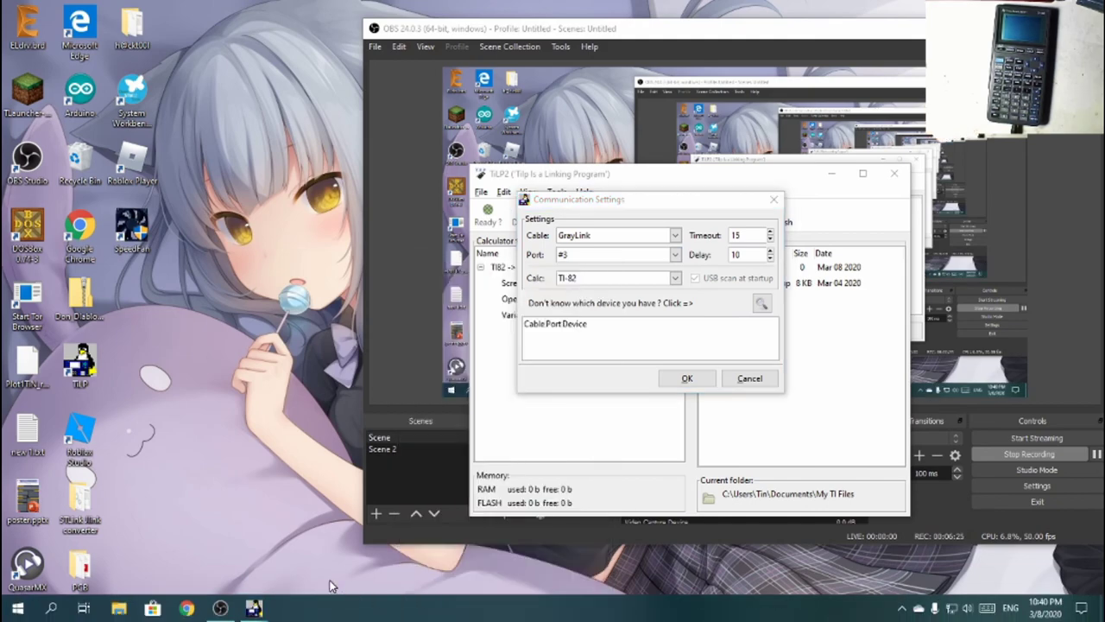
key("super+r")
key("Return")
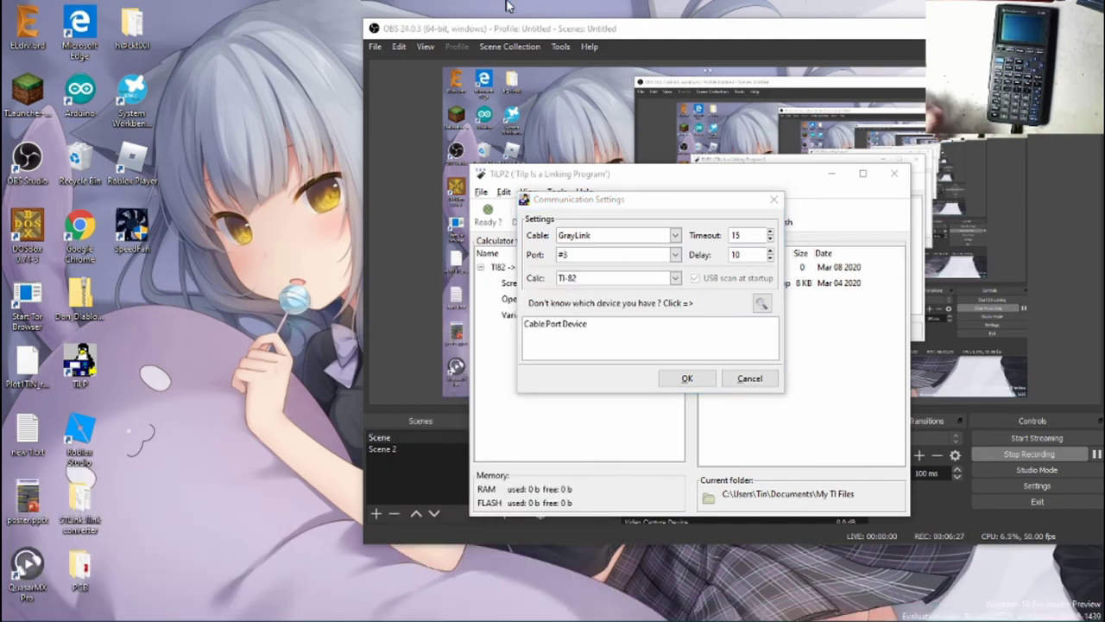
left_click_drag(259, 39, 689, 67)
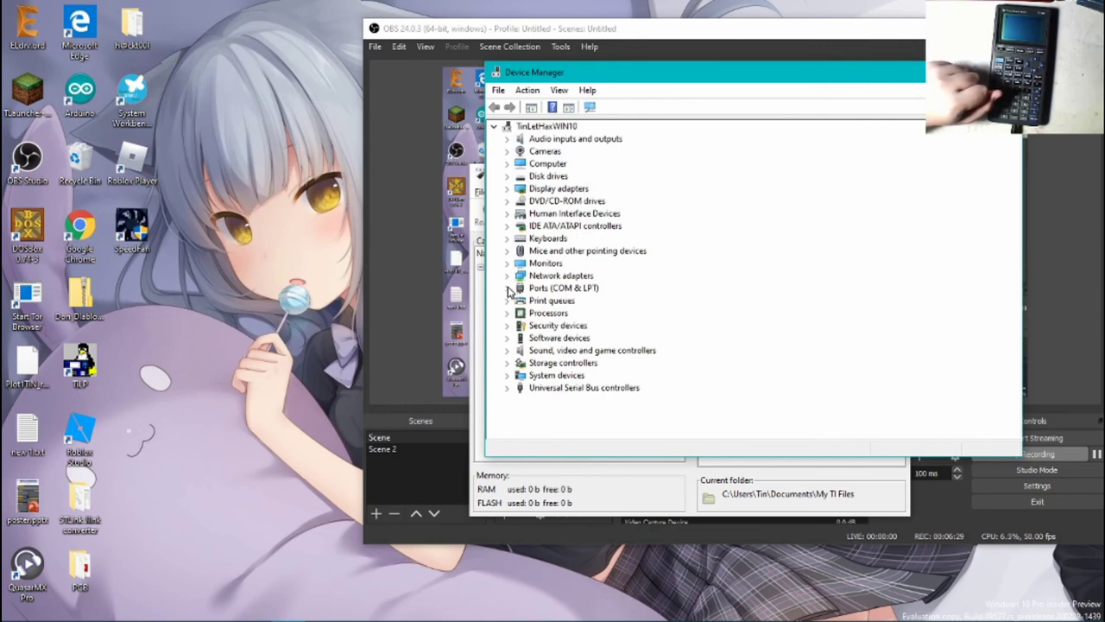
left_click(508, 288)
double_click(566, 326)
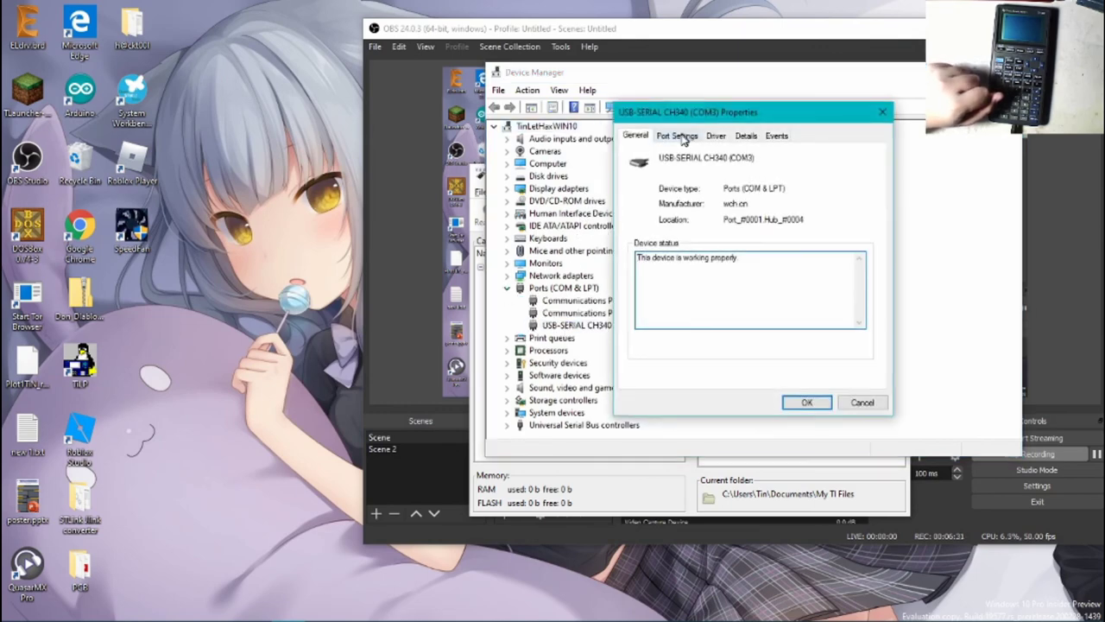
Step: Check the COM port number choices in the adapter's advanced port settings and close Device Manager
left_click(677, 136)
left_click(751, 296)
left_click(733, 304)
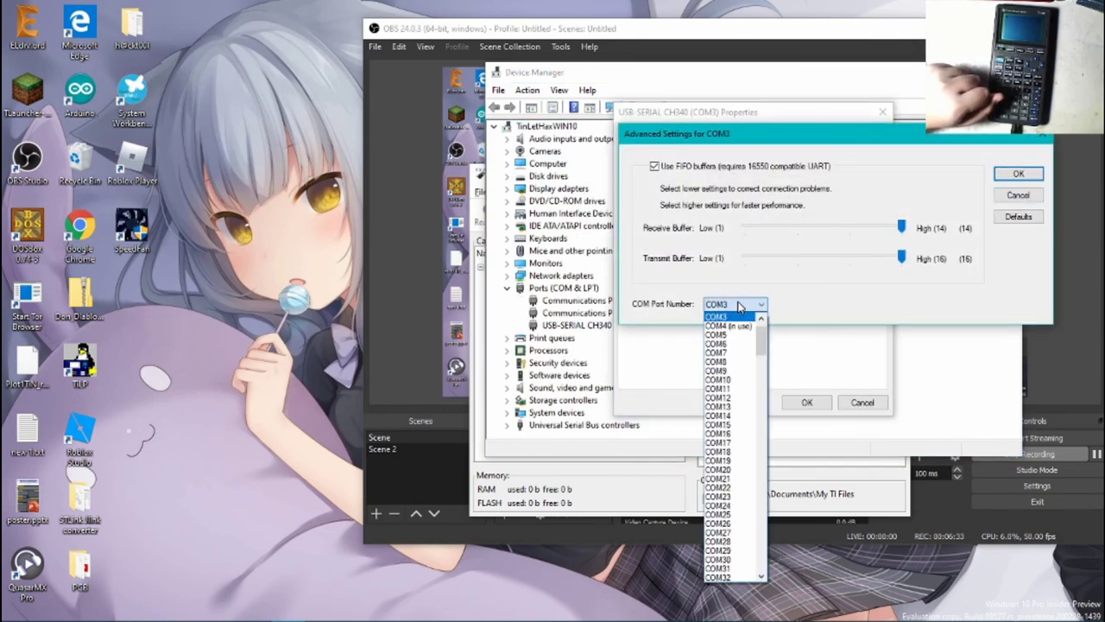
left_click(742, 309)
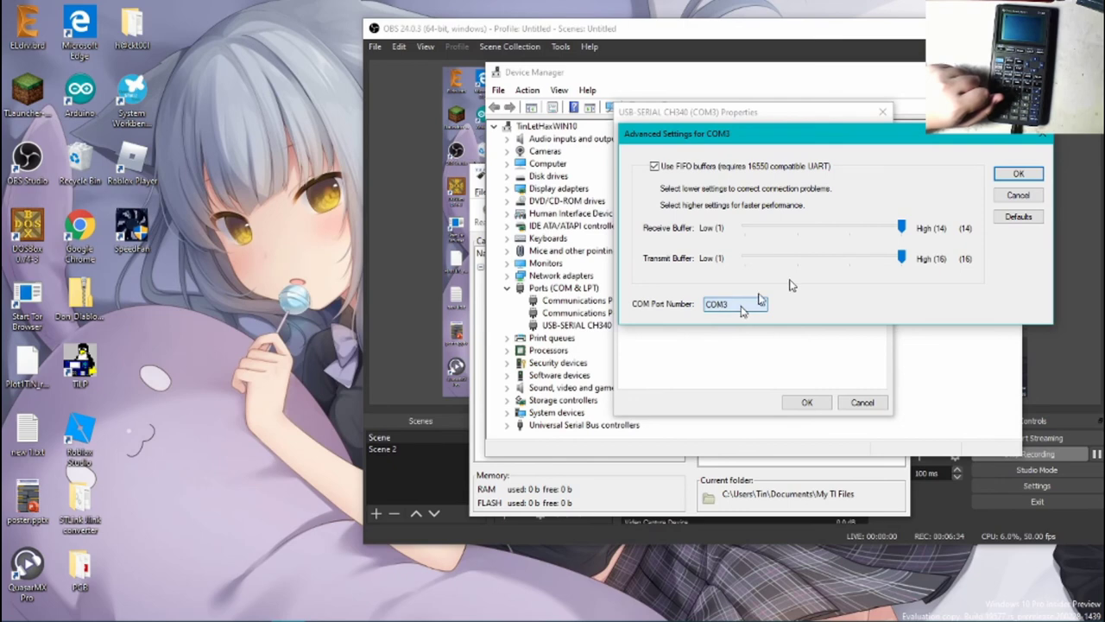
left_click(1042, 138)
left_click(807, 402)
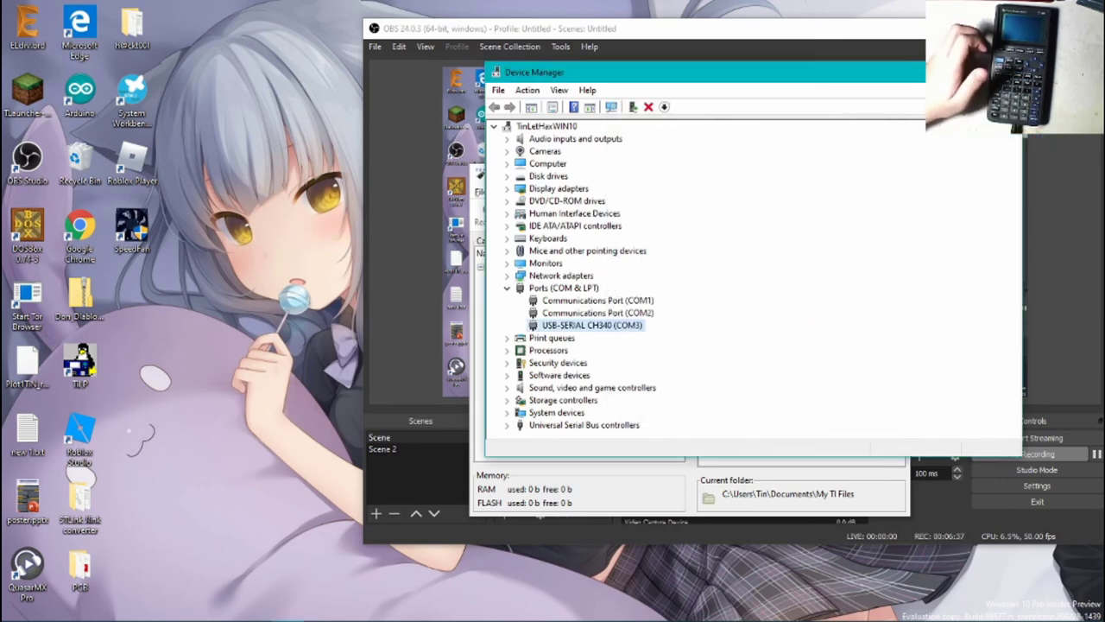
key("alt+F4")
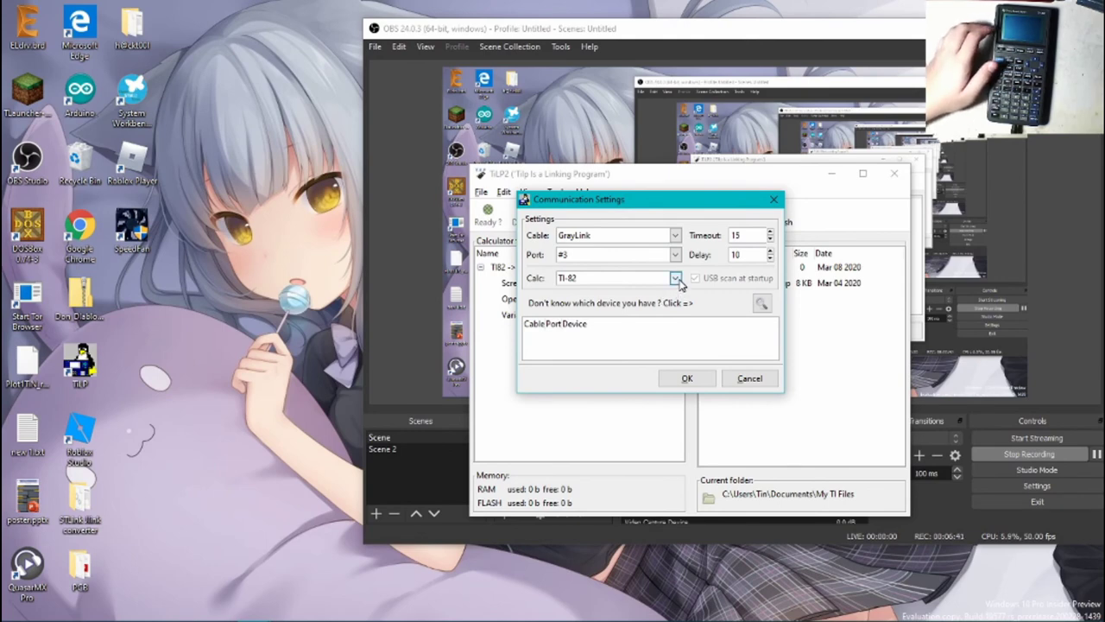
Step: Apply the GrayLink, port #3, TI-82 communication settings and dismiss the resulting error messages
left_click(699, 379)
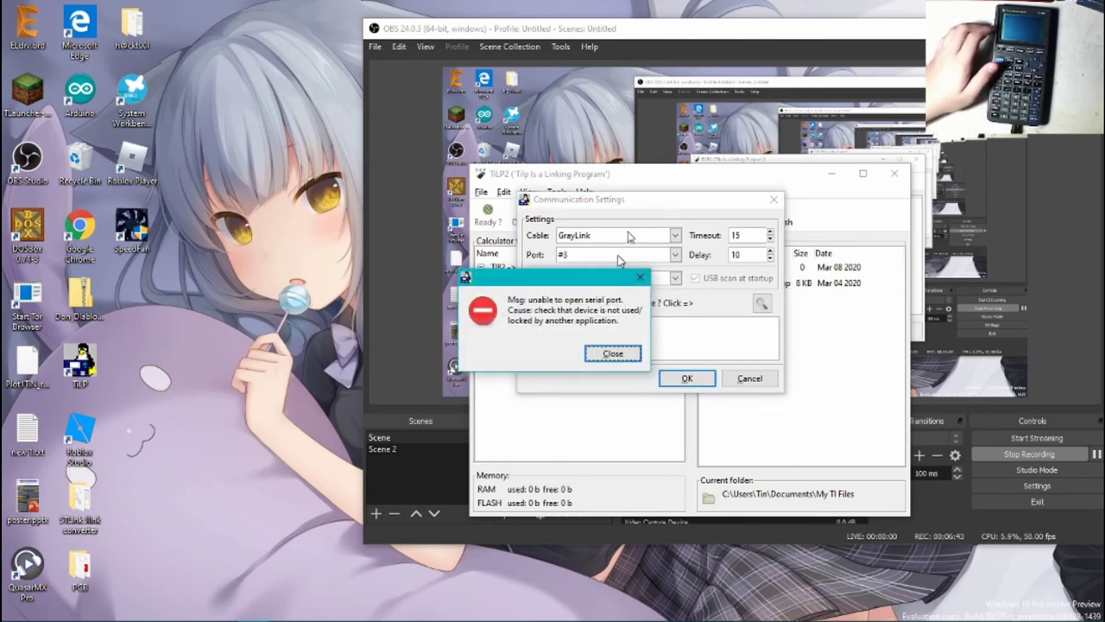
left_click(612, 354)
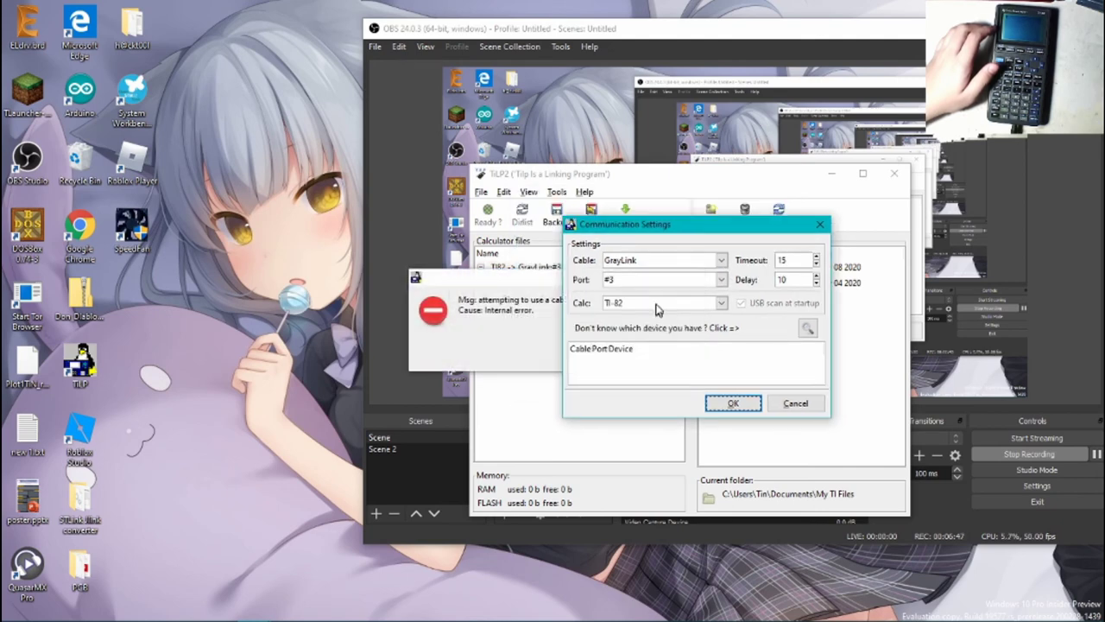
left_click(667, 356)
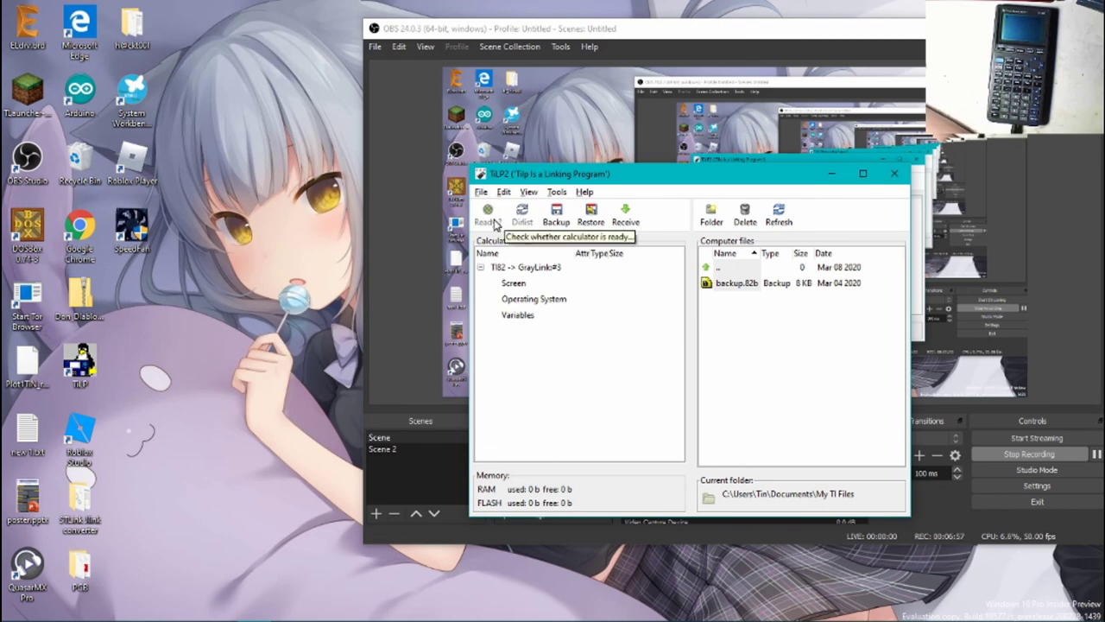
Step: Try to refresh the calculator's screen capture and close the capture window
double_click(514, 284)
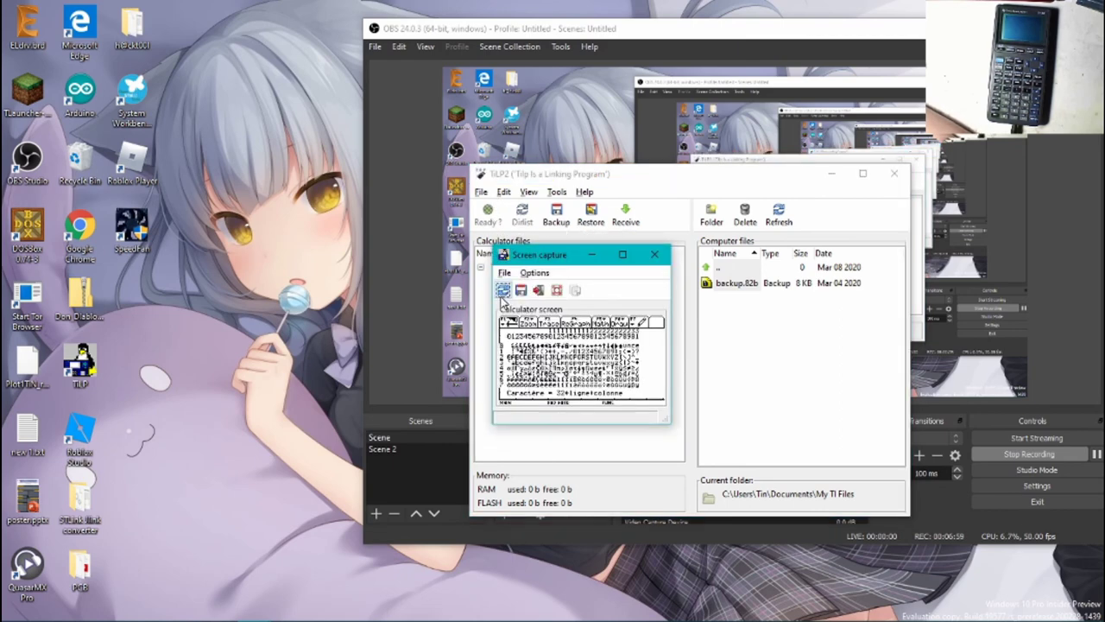
left_click(502, 292)
left_click(611, 358)
left_click(653, 253)
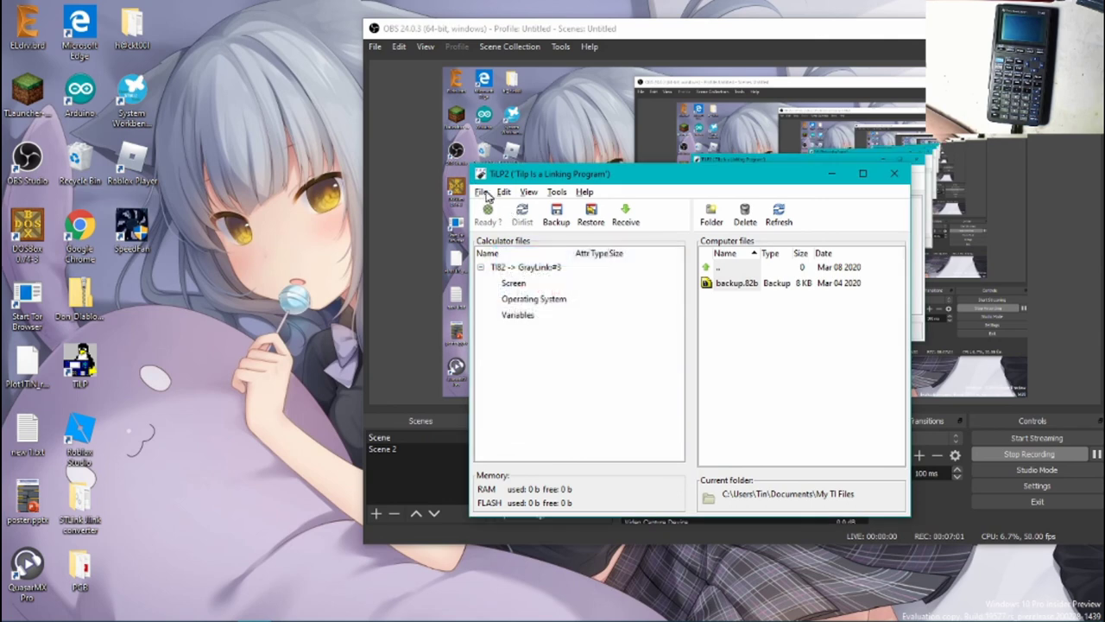
Step: Reopen the communication settings, select port #3 and confirm them
left_click(481, 190)
key("Escape")
left_click(556, 188)
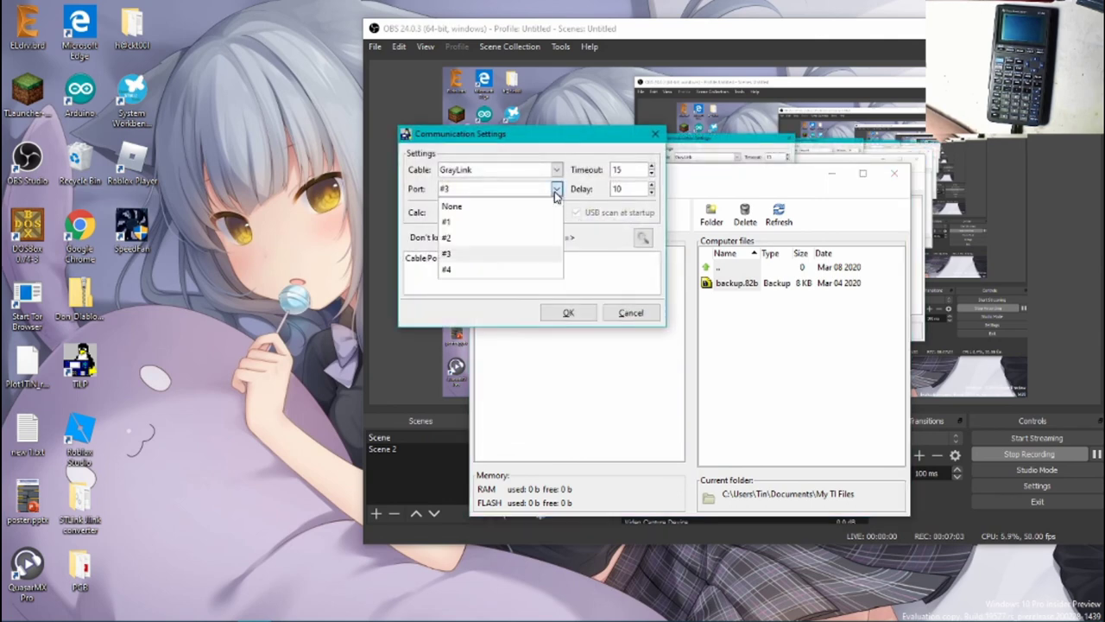
left_click(509, 254)
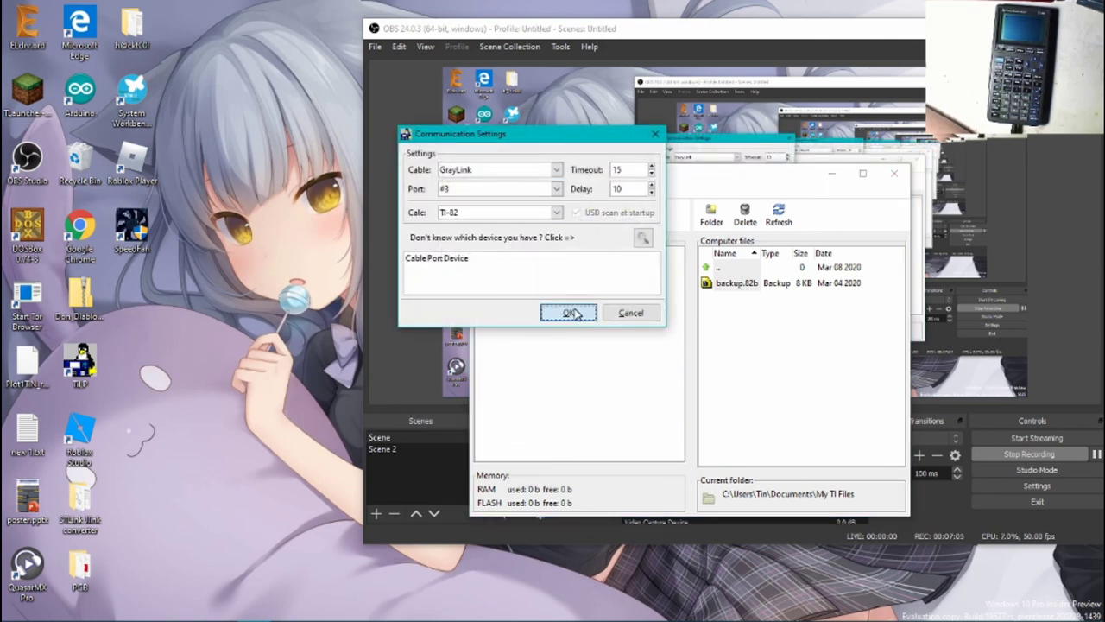
key("Return")
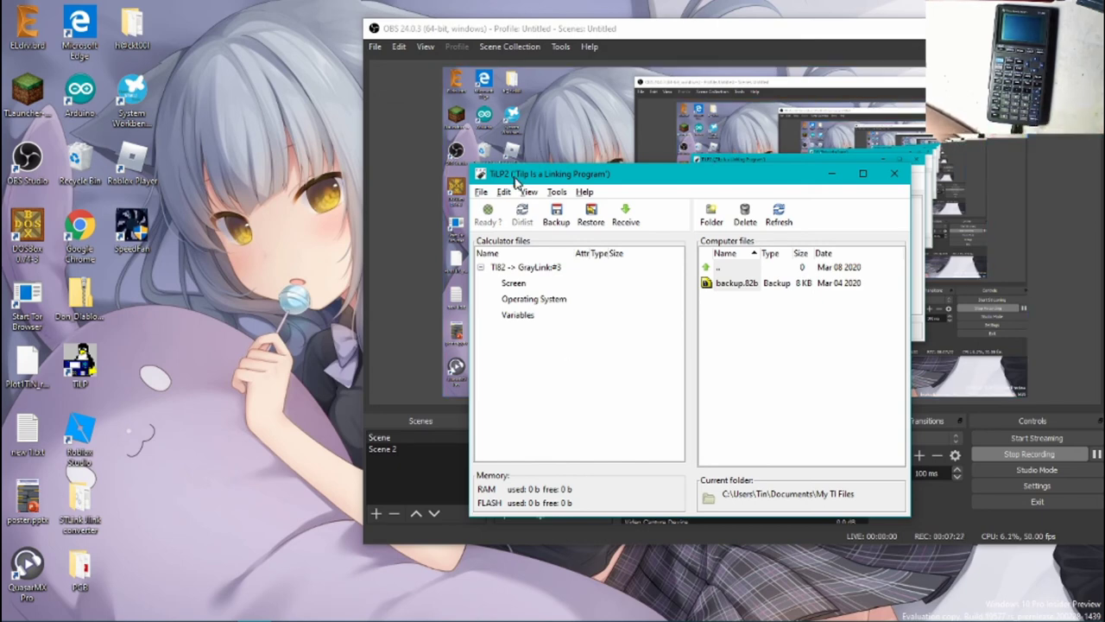
Step: Check the communication settings again, keep port #3 for the GrayLink cable and TI-82, and confirm
left_click(485, 192)
left_click(499, 208)
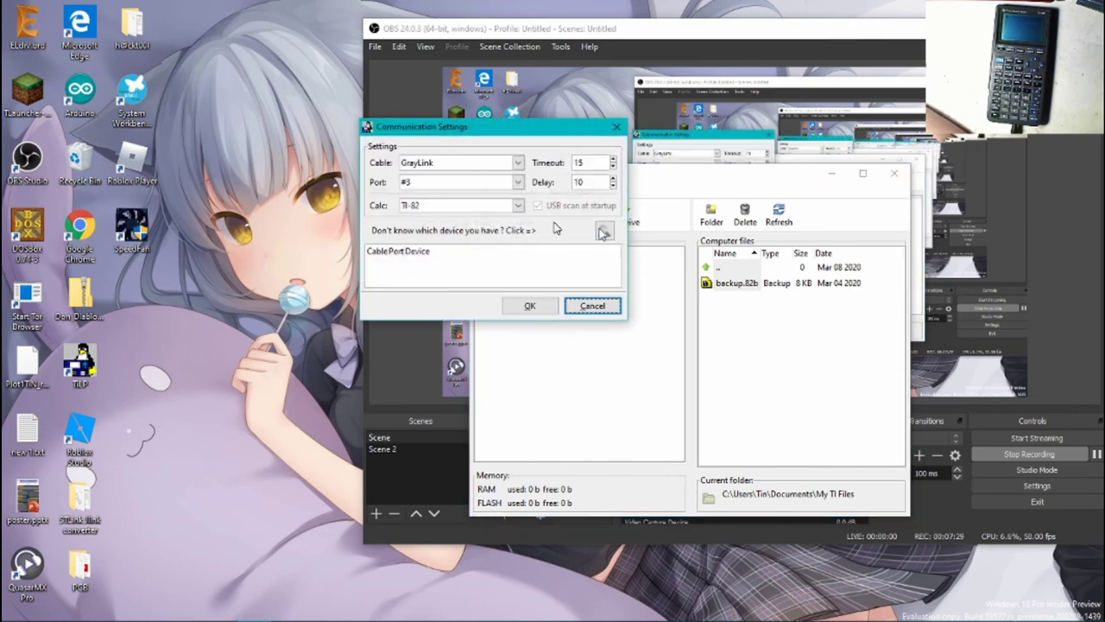
left_click_drag(498, 132, 609, 171)
left_click(630, 219)
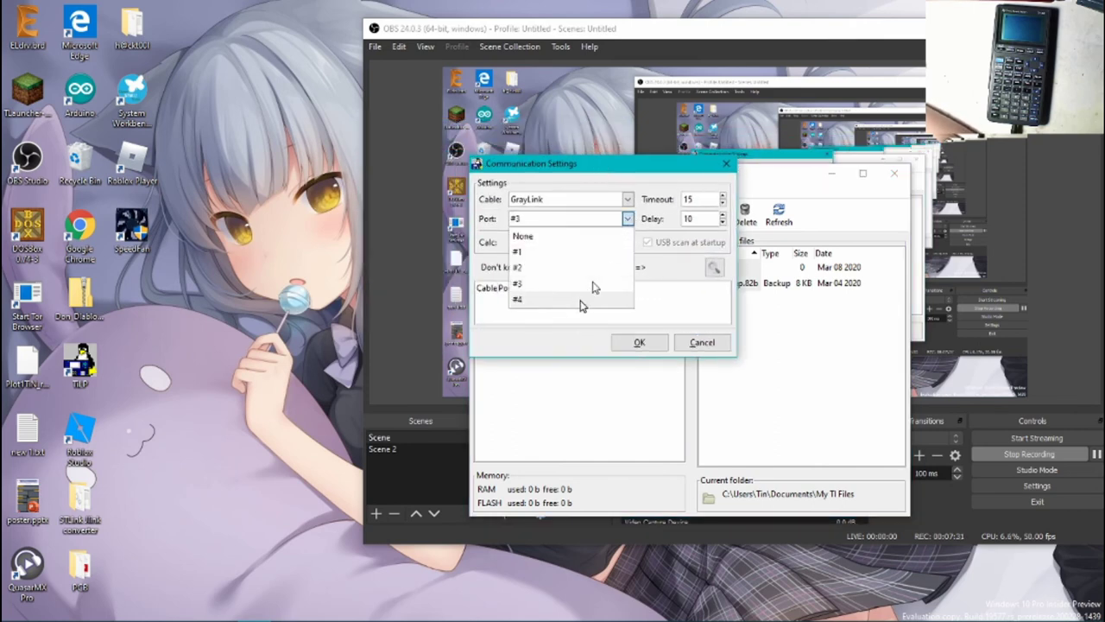
left_click(575, 291)
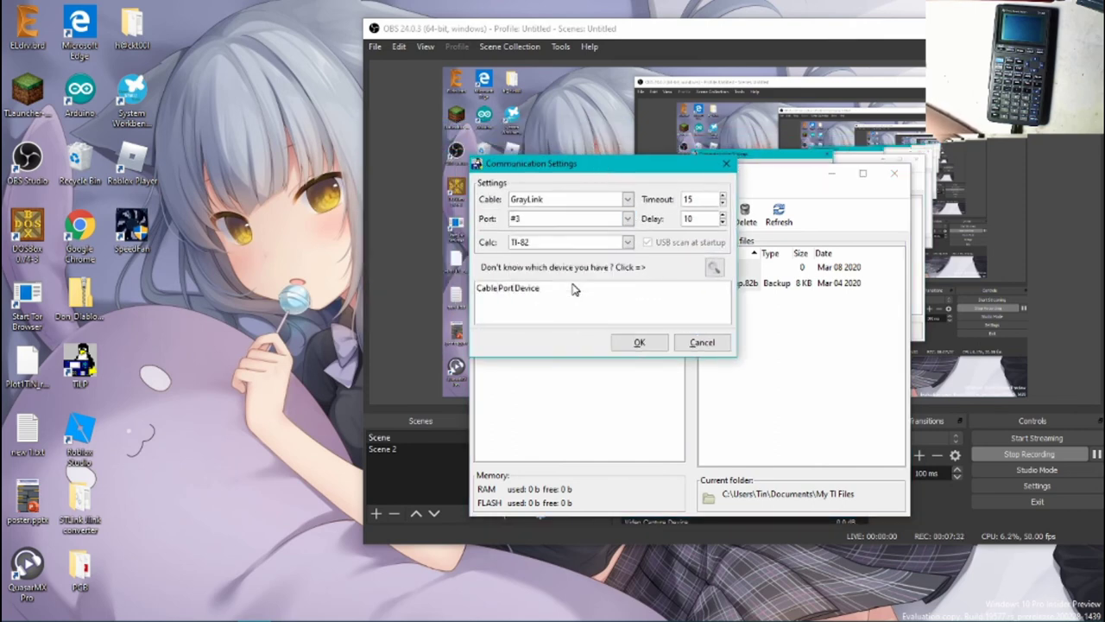
left_click(640, 343)
Step: Capture the calculator's screen, refresh the capture in an enlarged window, and close the capture window
double_click(515, 285)
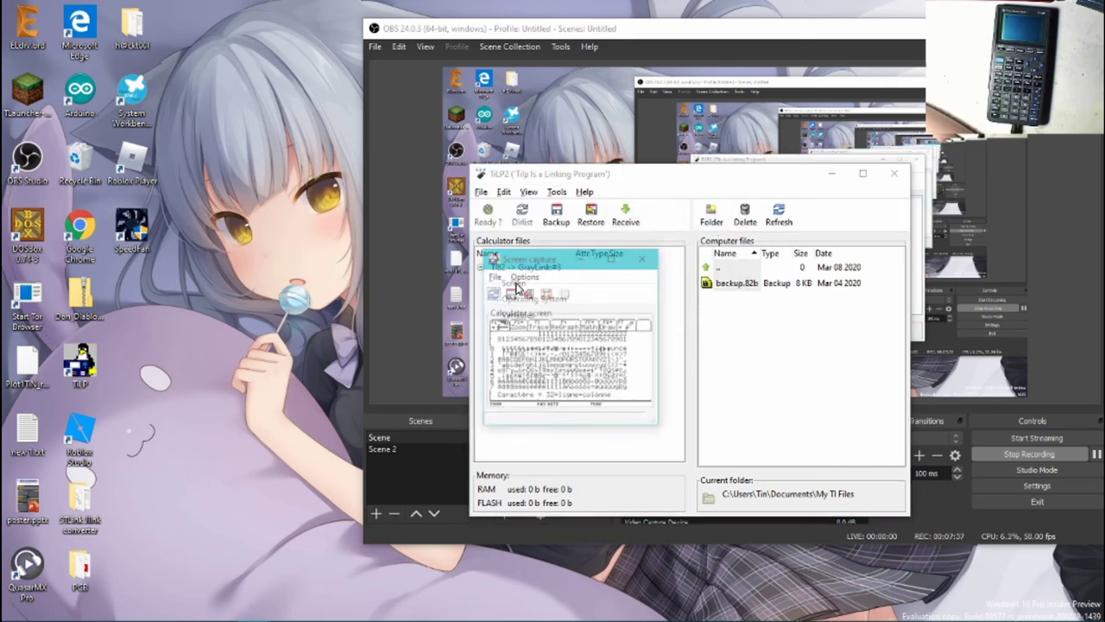
left_click(493, 295)
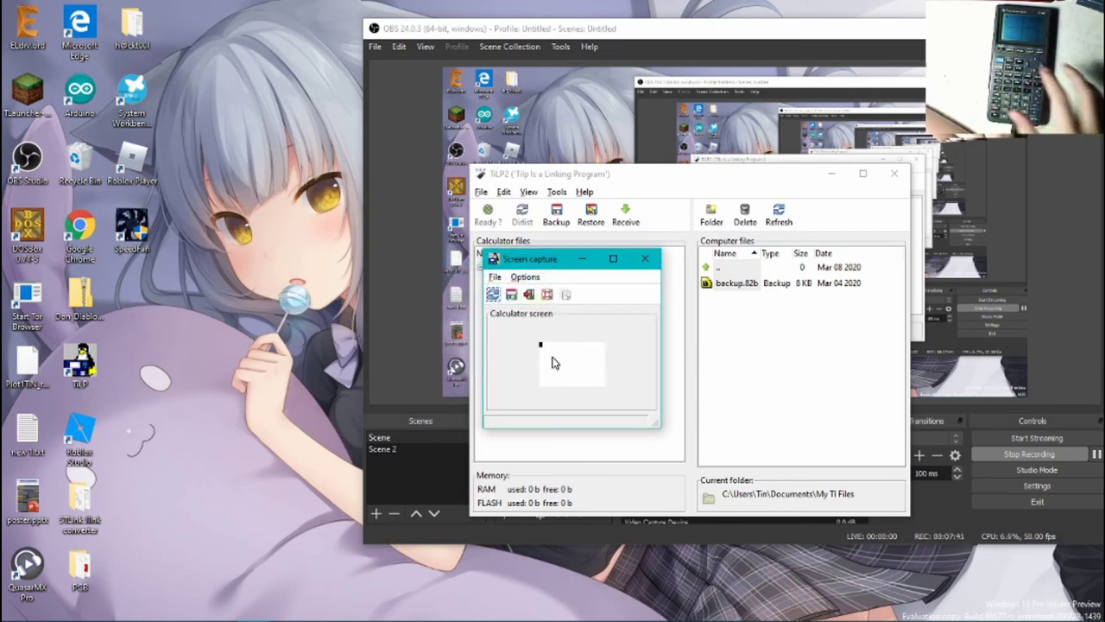
left_click(614, 259)
left_click(12, 41)
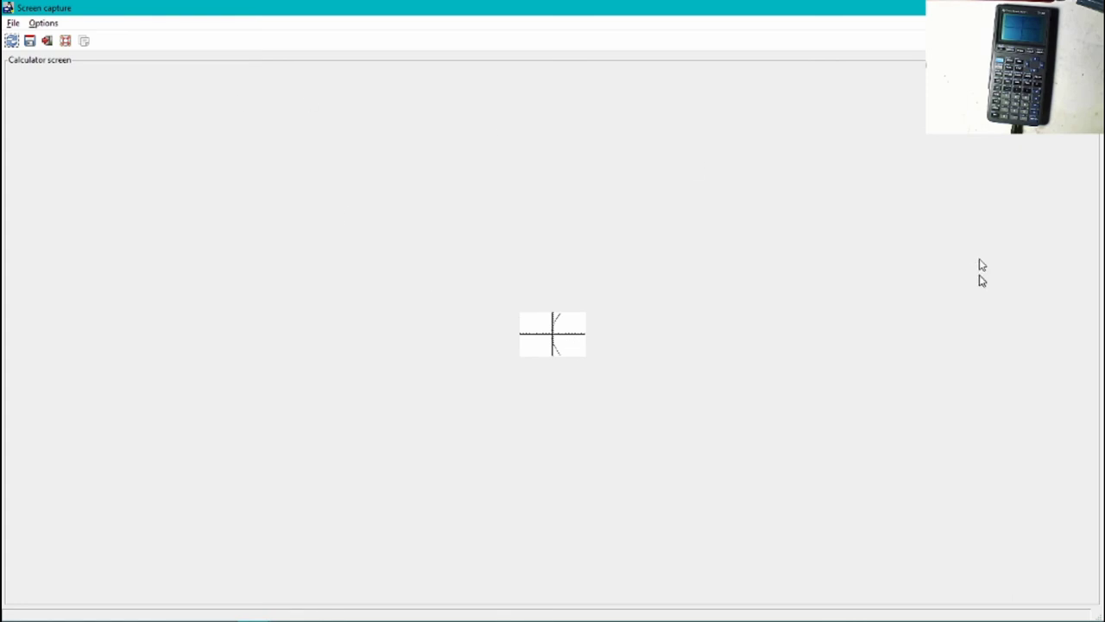
key("super+Down")
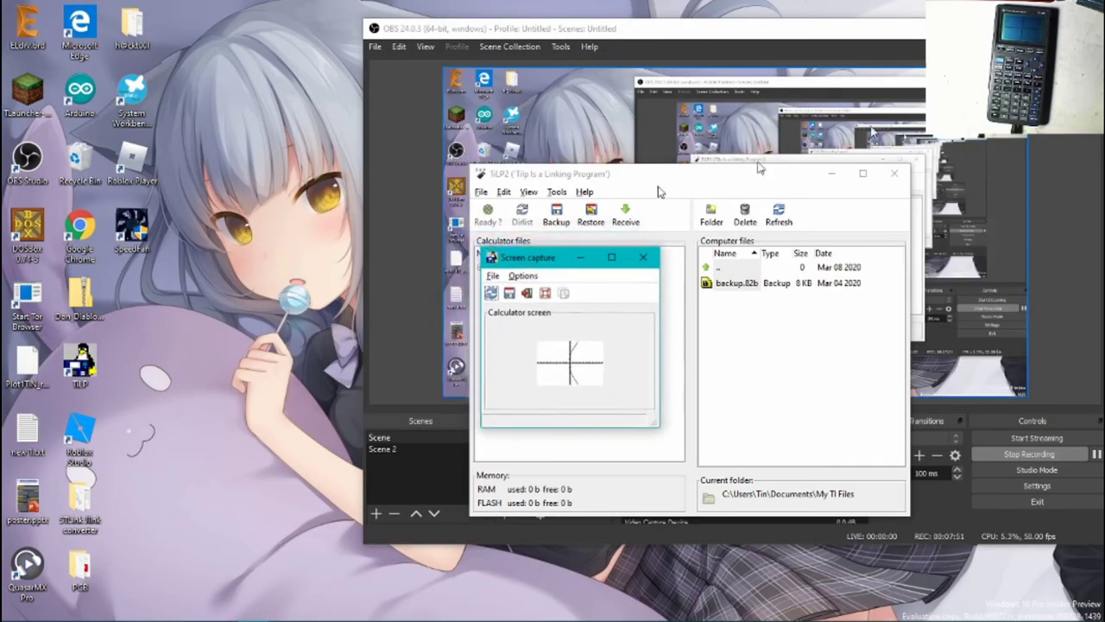
left_click_drag(541, 256, 650, 253)
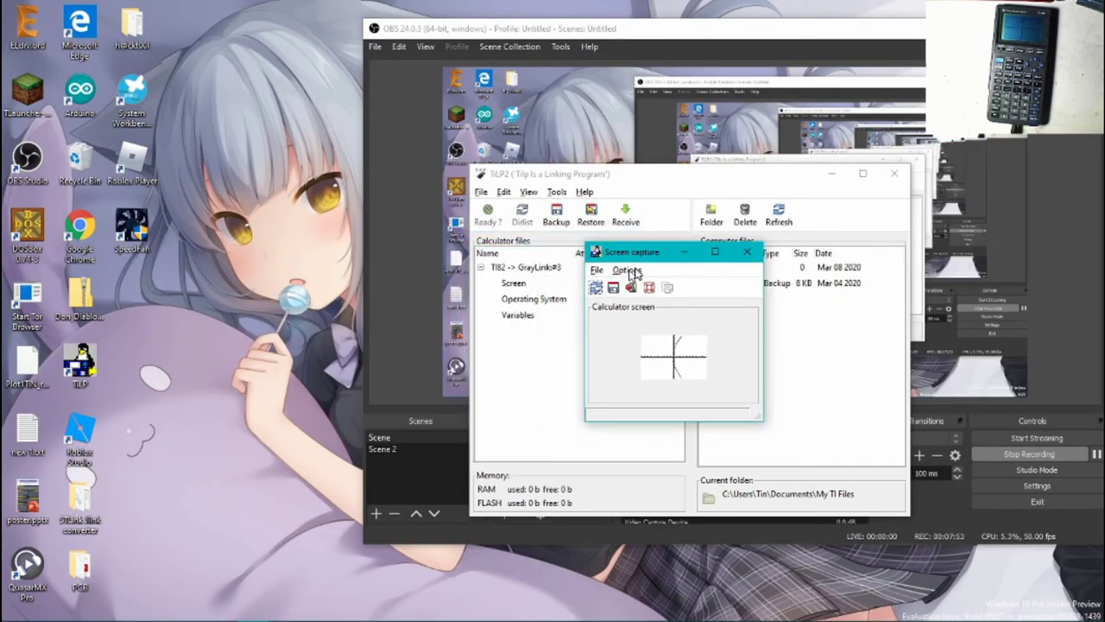
left_click(746, 251)
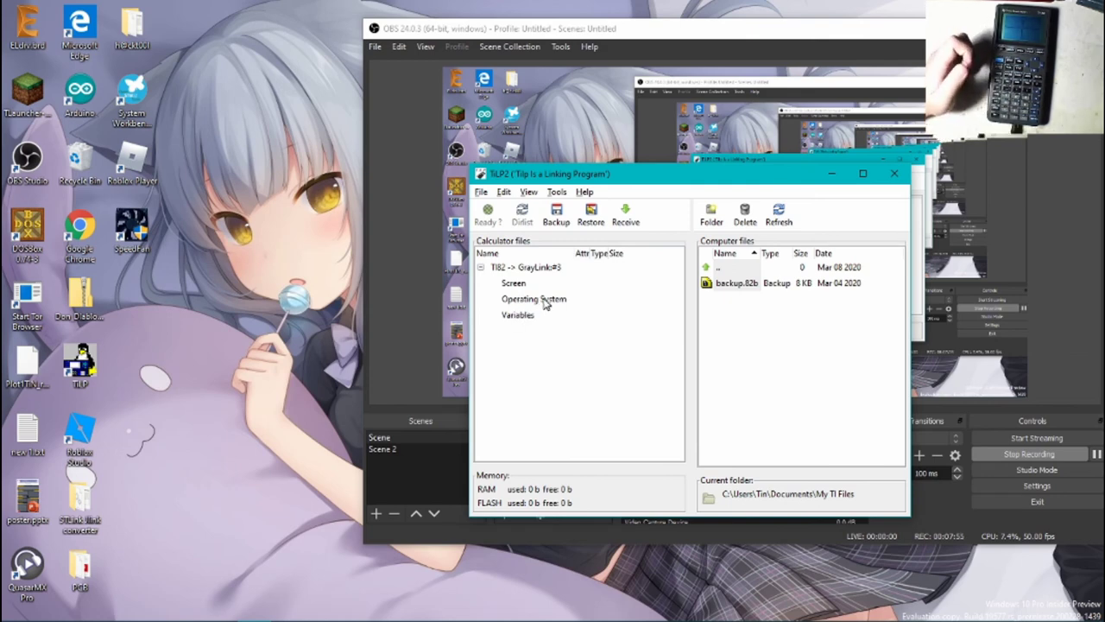
Step: Start sending files to the calculator and move the file selection dialog toward the middle of the screen
left_click_drag(685, 183, 732, 181)
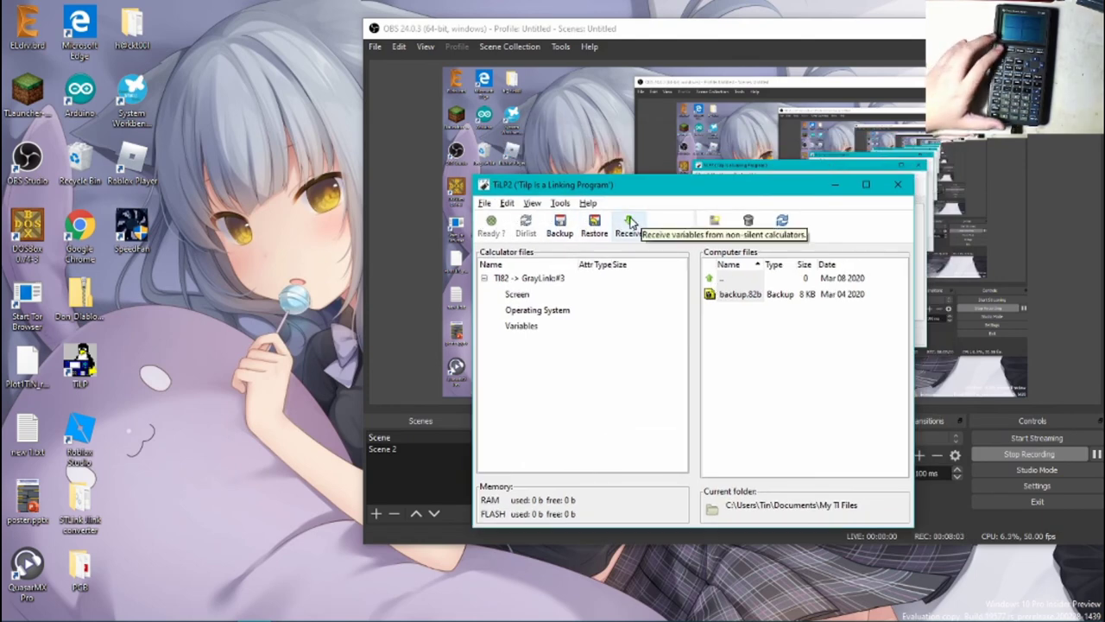
left_click(484, 203)
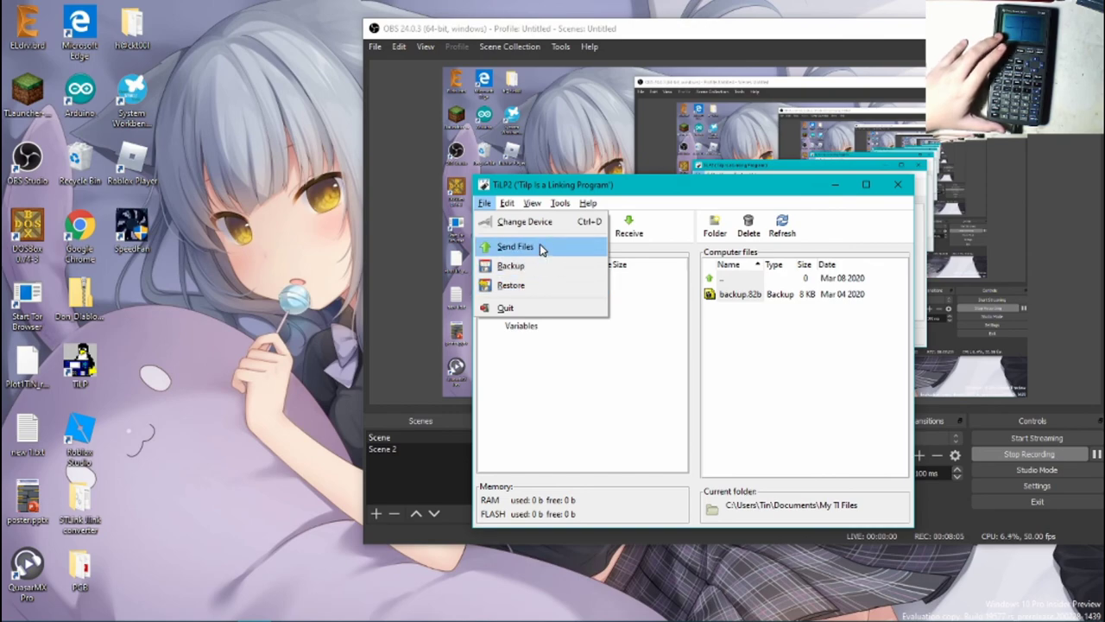
left_click(515, 246)
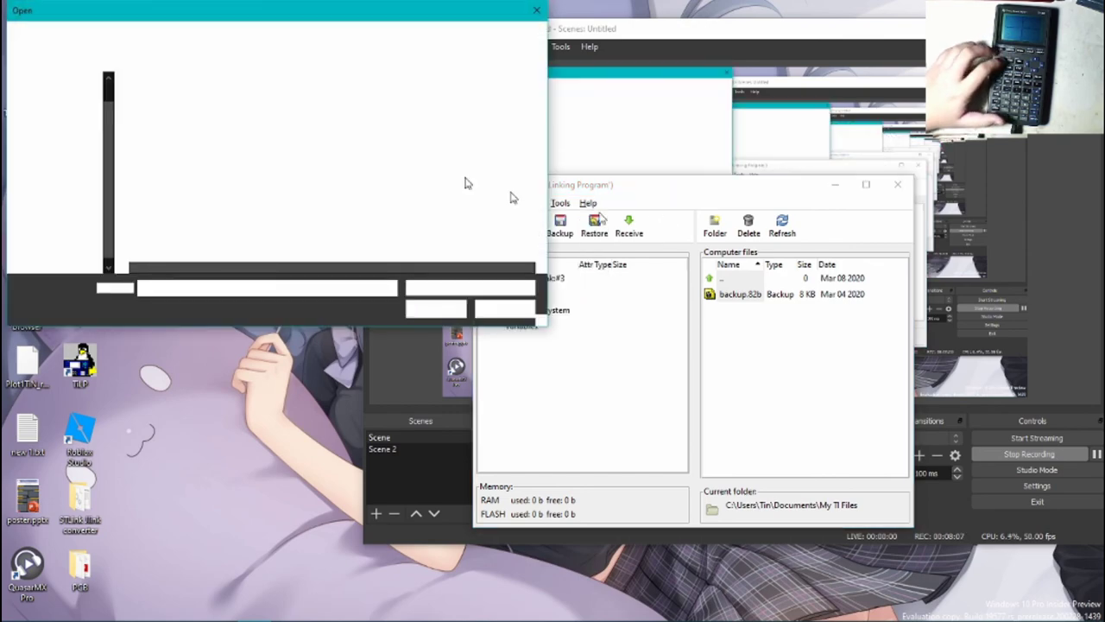
left_click_drag(371, 17, 643, 87)
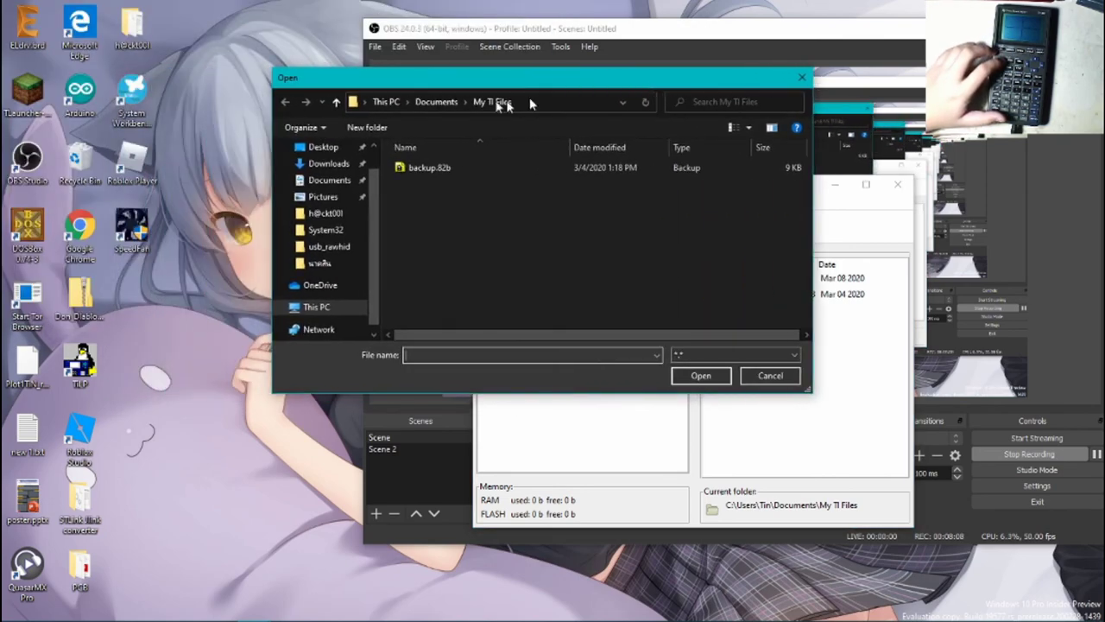
Step: Look through the Documents, h@ckt00l, os (C:) and W10X (E:) locations for the calculator program file
left_click(436, 101)
scroll(328, 233, "up", 1)
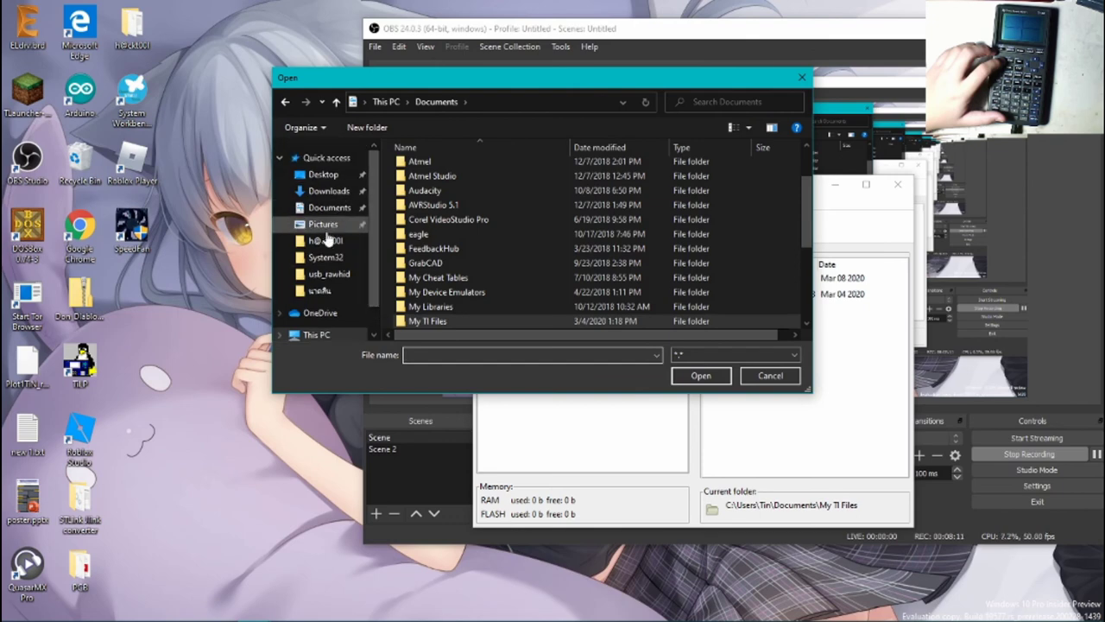
left_click(323, 223)
left_click(325, 240)
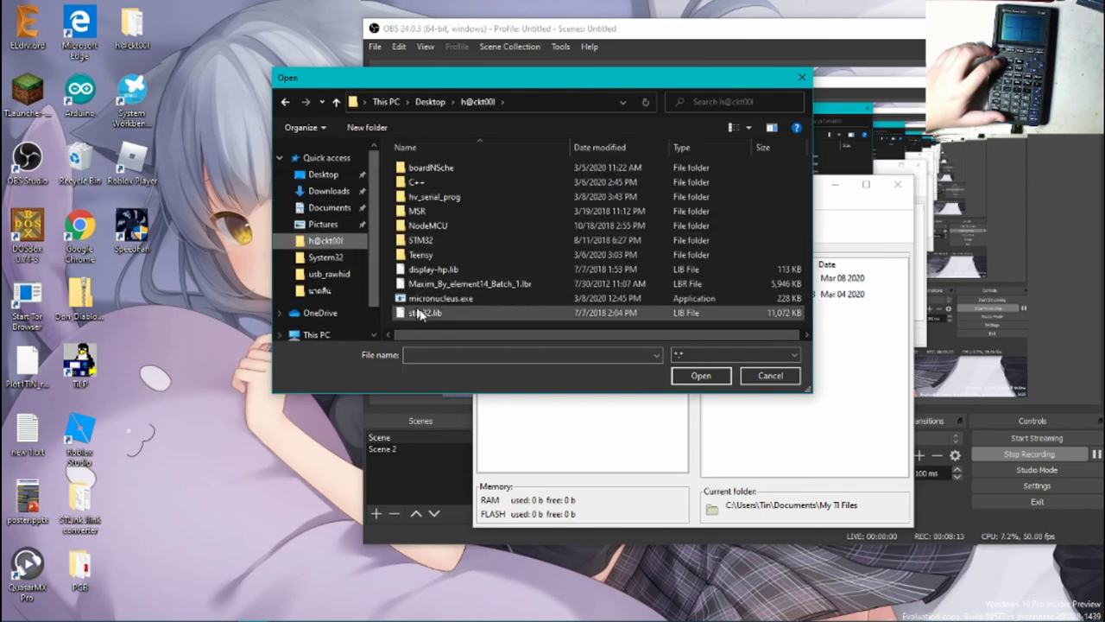
left_click_drag(374, 277, 373, 300)
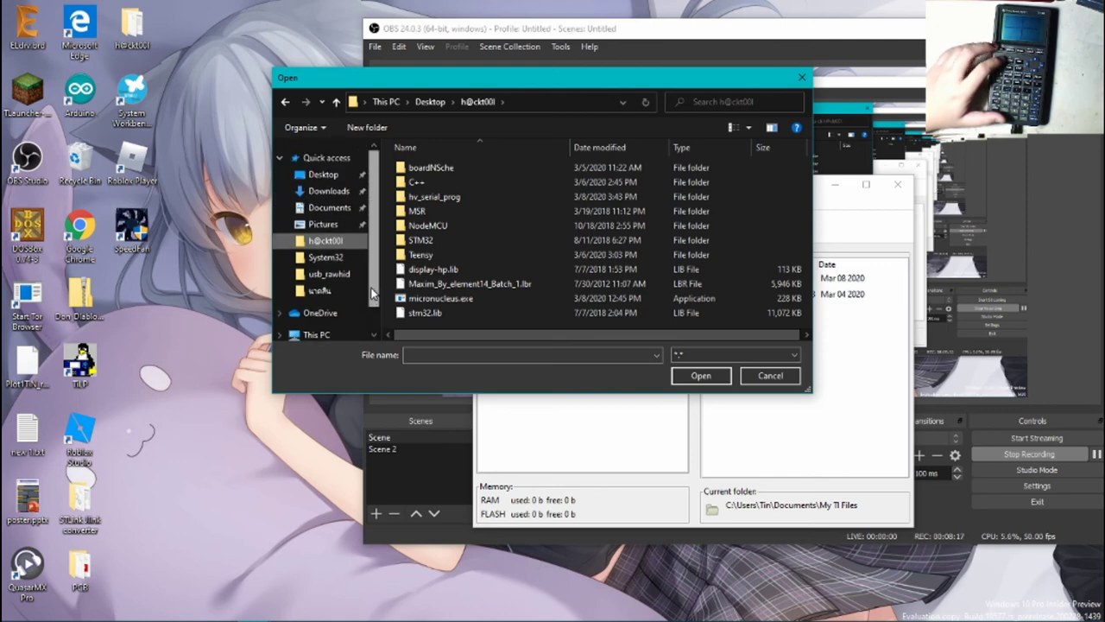
left_click(341, 306)
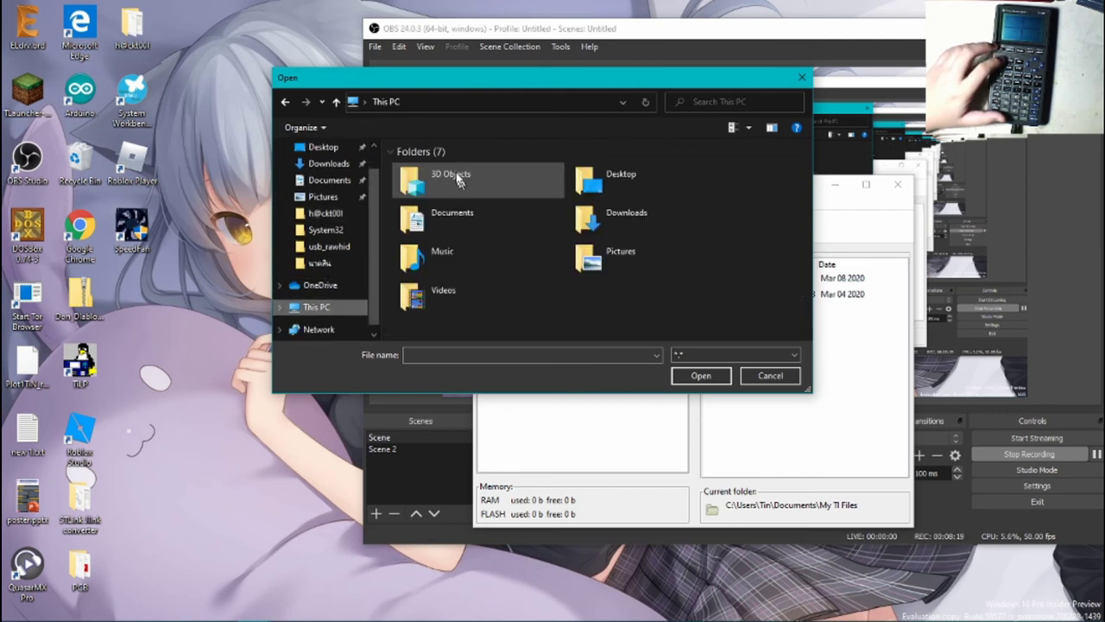
scroll(477, 302, "down", 2)
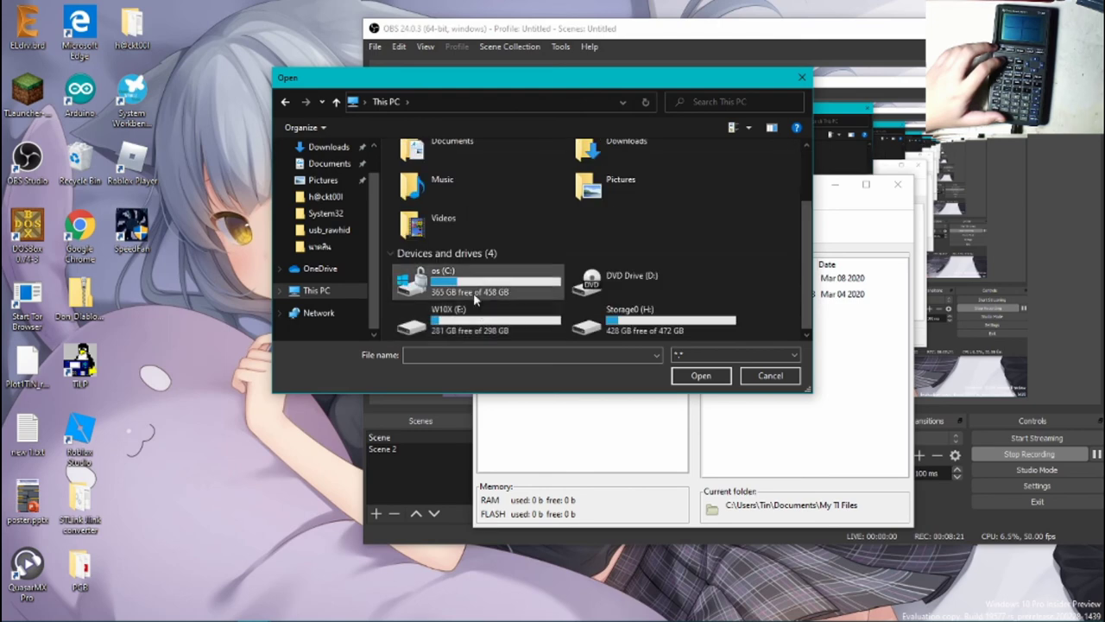
double_click(473, 291)
left_click(386, 101)
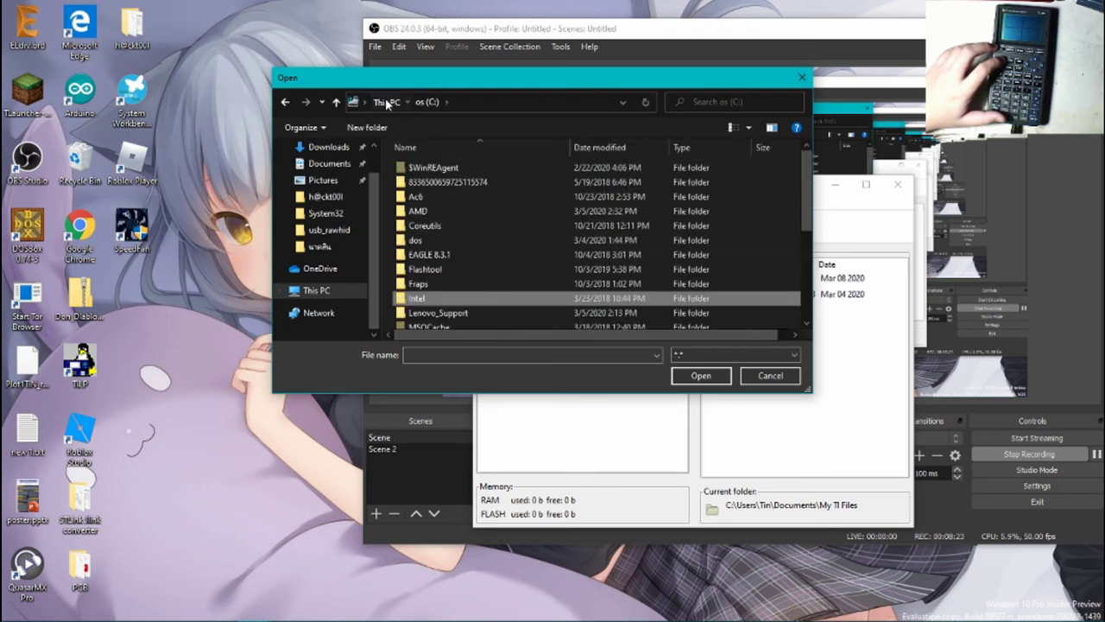
double_click(466, 315)
left_click_drag(532, 243, 380, 93)
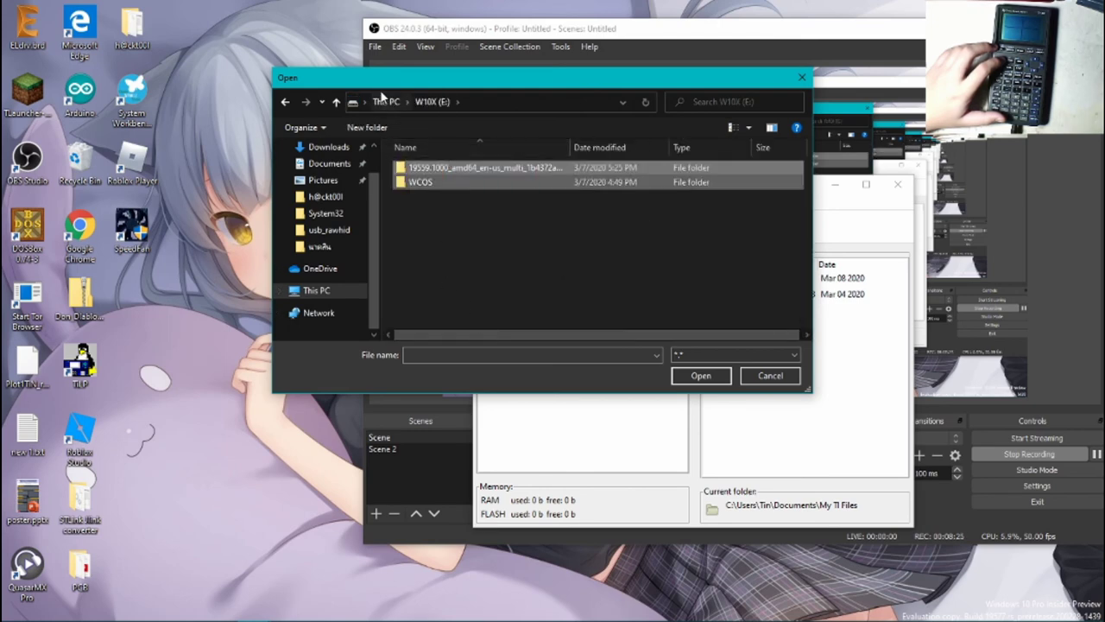
Step: Select the program file CUBE3D.82P in the dos folder on drive C: as the file to send
left_click(385, 101)
double_click(469, 278)
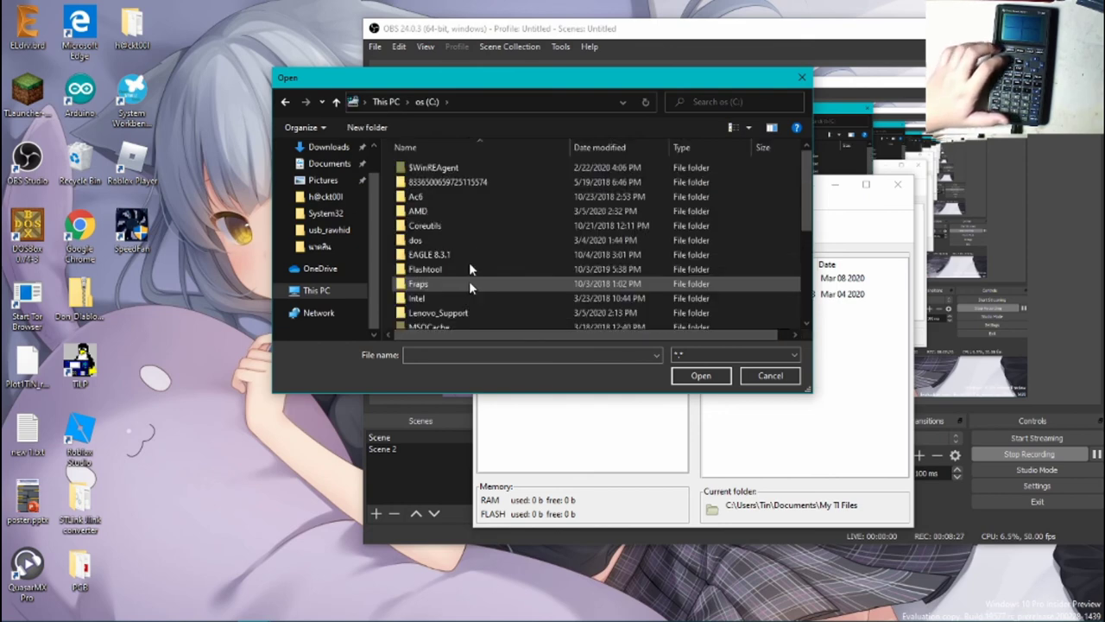
scroll(473, 223, "down", 1)
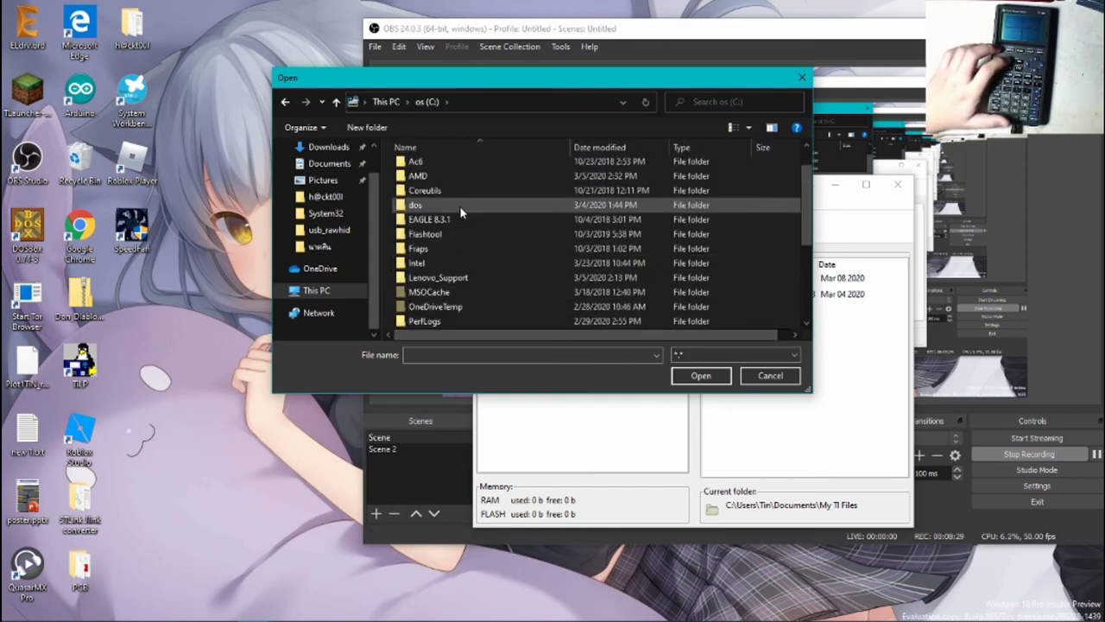
double_click(459, 206)
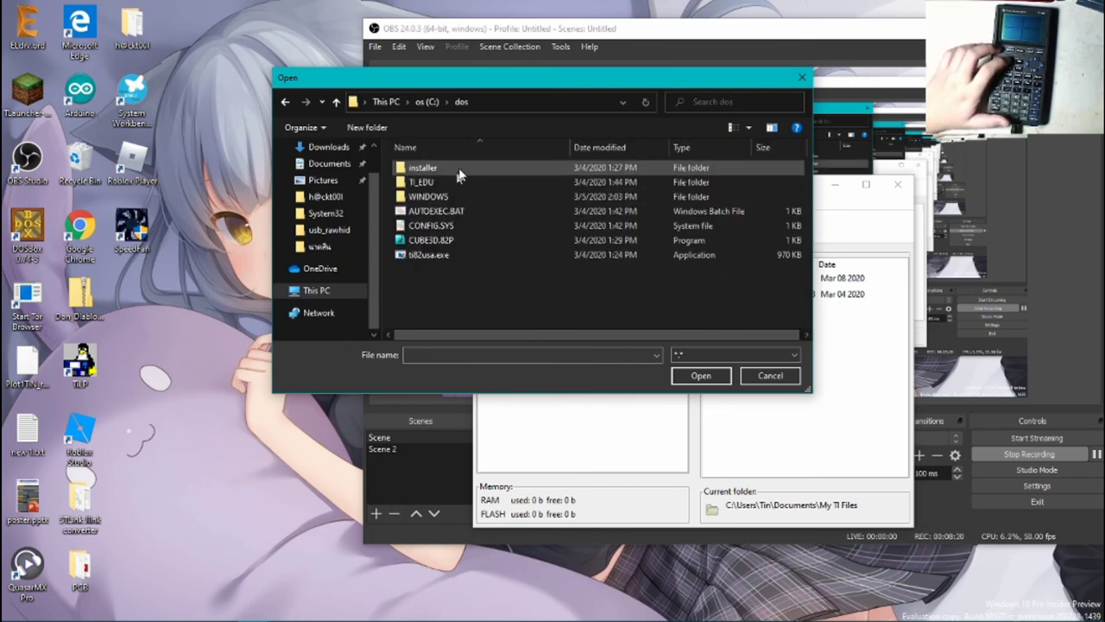
left_click(473, 240)
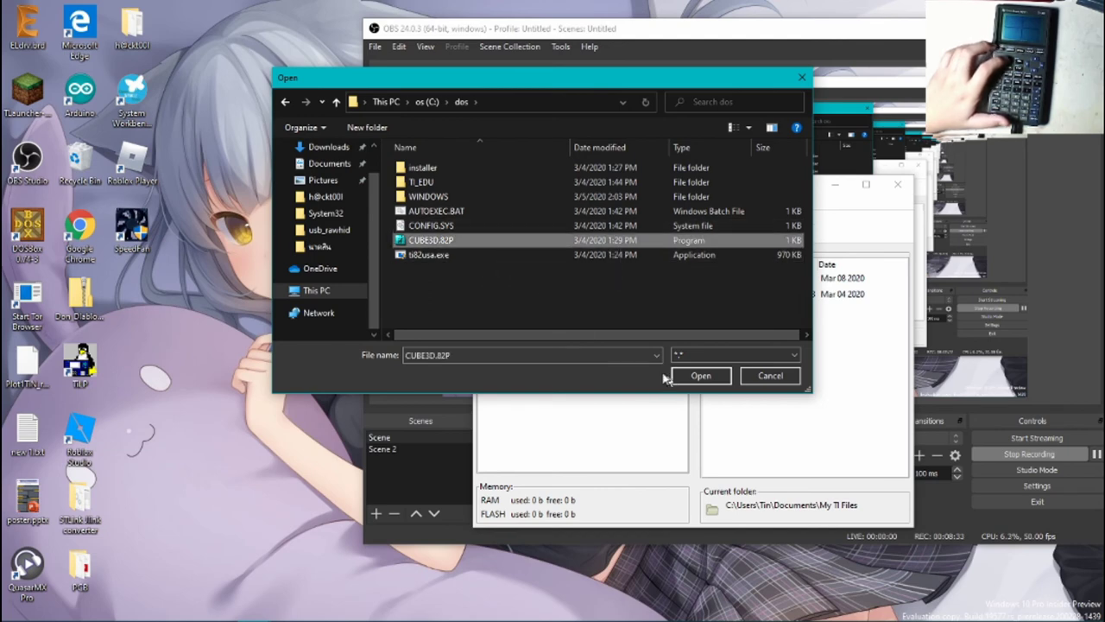